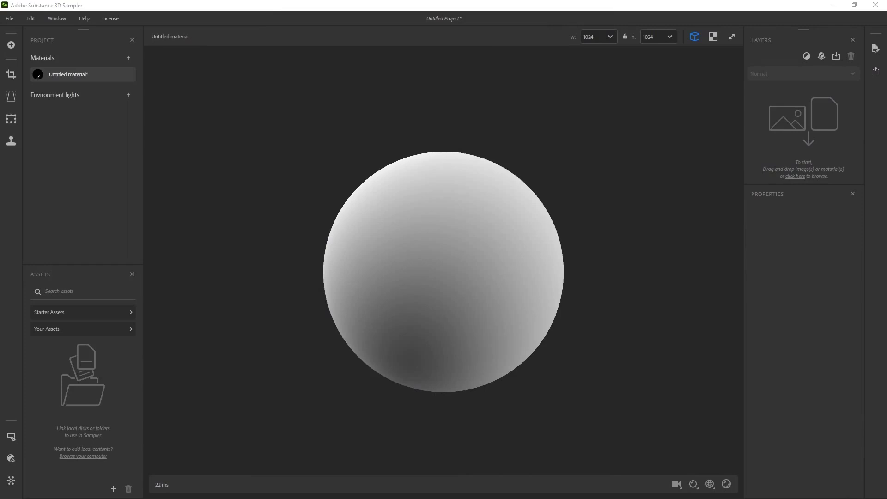
pyautogui.click(657, 275)
pyautogui.scroll(1, 581, 265)
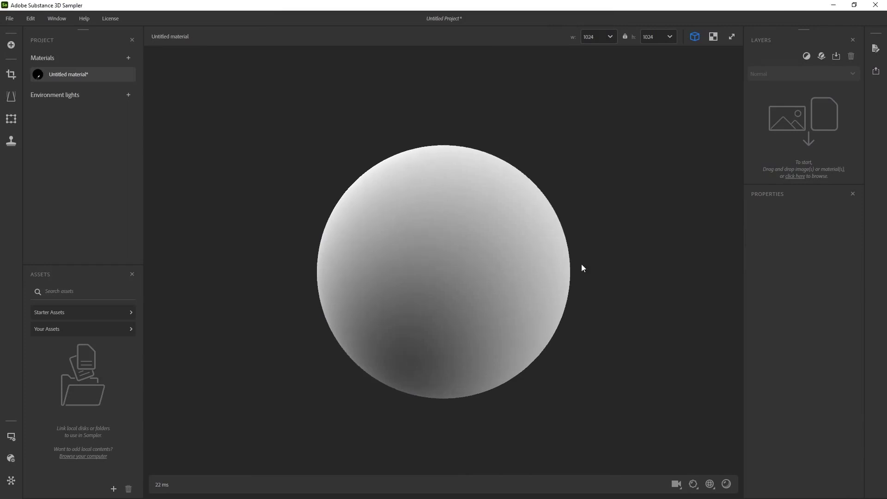
pyautogui.moveTo(581, 264); pyautogui.dragTo(489, 270)
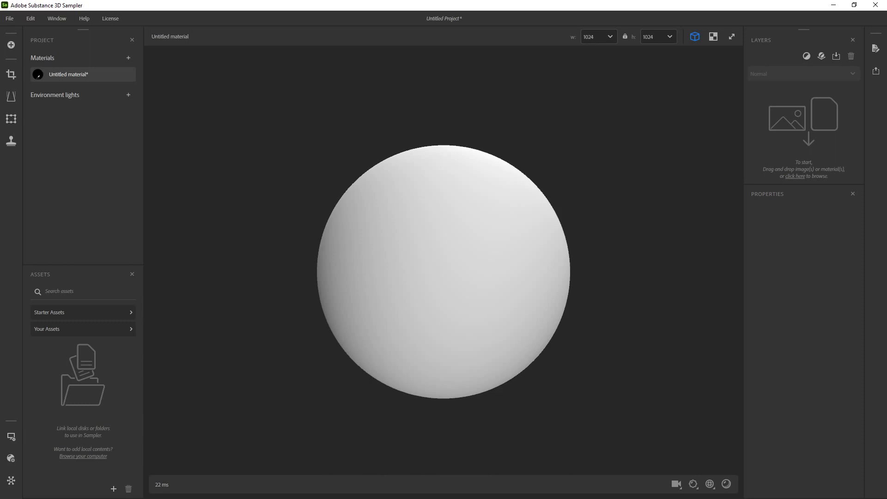
# Import the leaf photo and generate a material from it with the AI-powered Image to material template.
pyautogui.moveTo(473, 243); pyautogui.dragTo(448, 232)
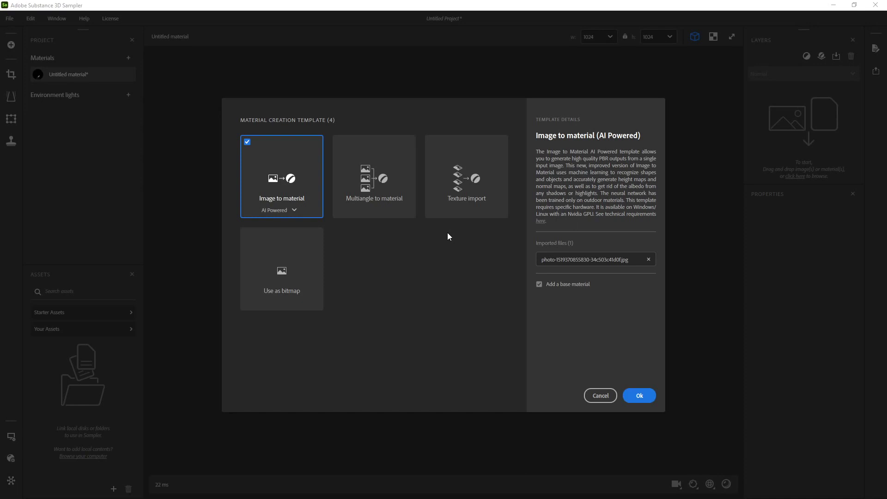
pyautogui.click(634, 394)
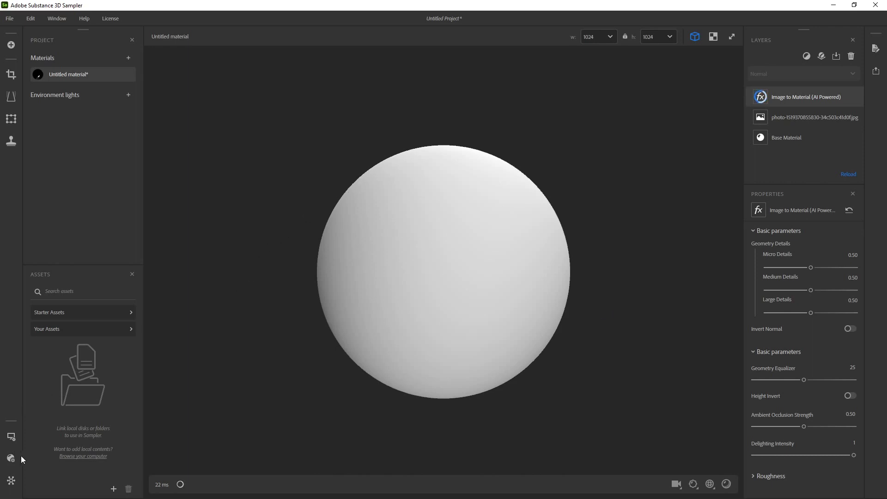
pyautogui.moveTo(426, 238); pyautogui.dragTo(451, 279)
pyautogui.moveTo(451, 278); pyautogui.dragTo(485, 370, button='right')
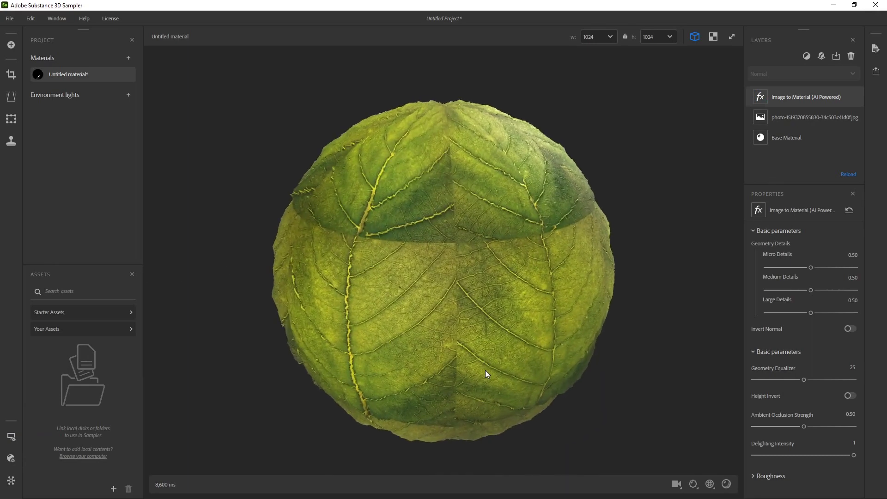
pyautogui.moveTo(464, 213); pyautogui.dragTo(456, 208, button='middle')
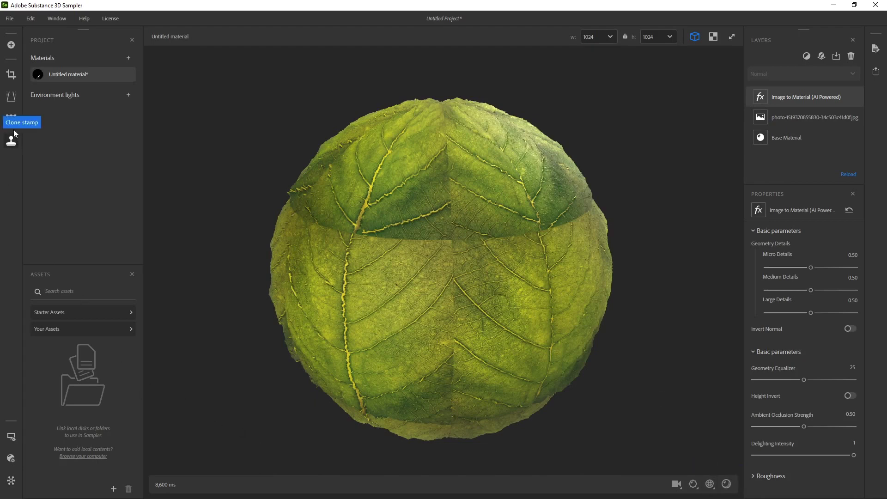
# Change the preview mesh to a plane in the viewer settings.
pyautogui.click(12, 437)
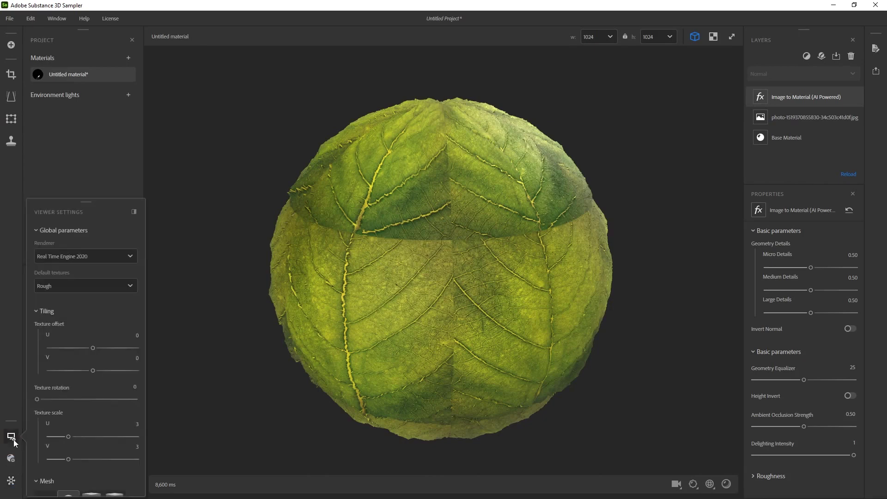
pyautogui.scroll(-5, 102, 296)
pyautogui.scroll(-4, 105, 302)
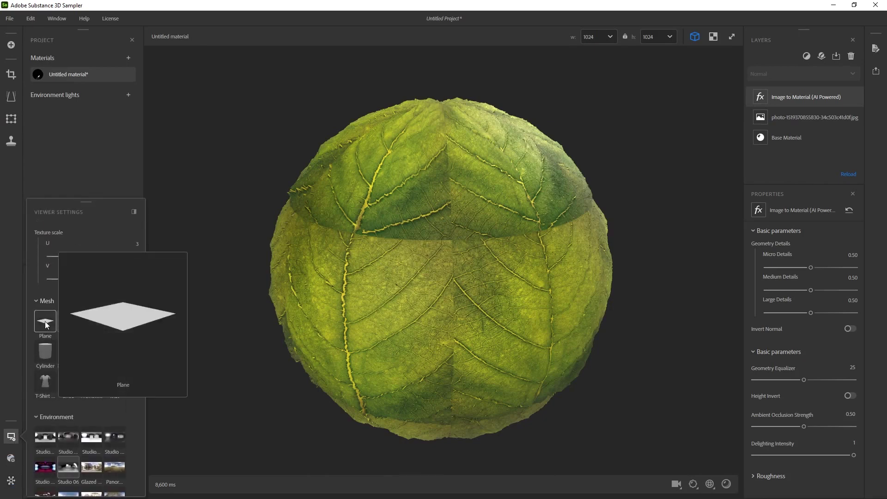
pyautogui.click(45, 321)
# Set the preview's texture scale to 1 in both U and V.
pyautogui.click(710, 484)
pyautogui.click(709, 423)
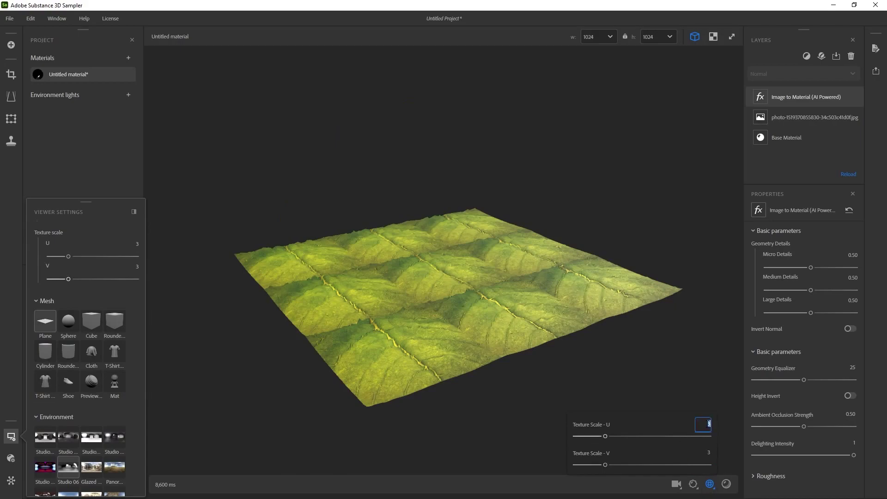
pyautogui.press('Tab')
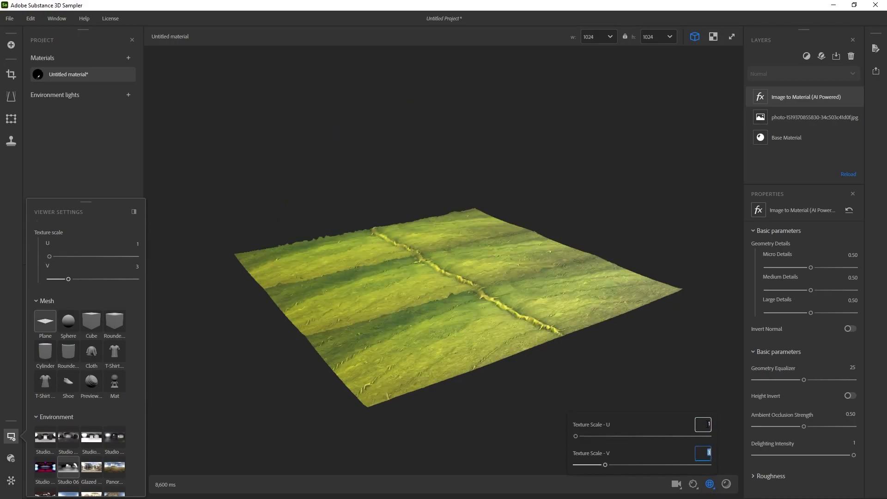
pyautogui.write('1')
pyautogui.press('Return')
# Lower the height scale of the preview's displacement slightly.
pyautogui.moveTo(582, 296); pyautogui.dragTo(520, 340)
pyautogui.scroll(5, 496, 292)
pyautogui.click(693, 484)
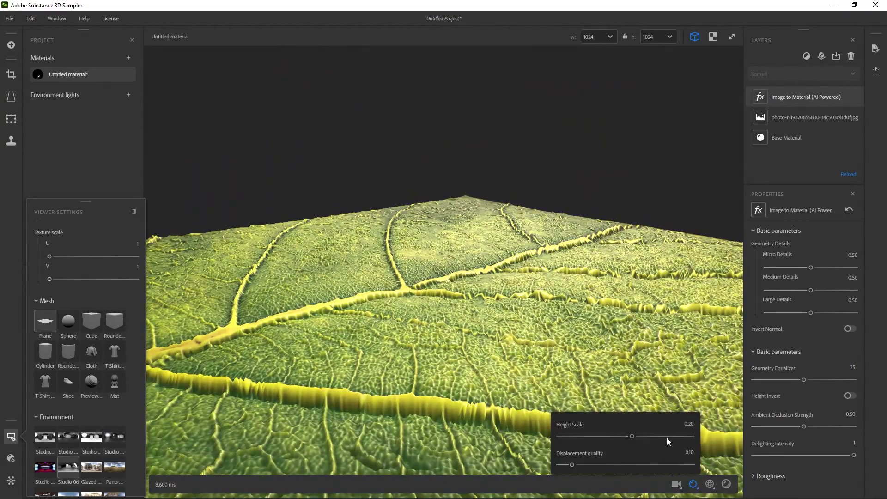
pyautogui.moveTo(632, 436); pyautogui.dragTo(628, 434)
pyautogui.moveTo(615, 332); pyautogui.dragTo(514, 325)
# Examine the material's roughness and normal maps in the 2D view, and inspect the leaf surface up close in 3D.
pyautogui.click(714, 37)
pyautogui.click(555, 485)
pyautogui.scroll(5, 591, 324)
pyautogui.scroll(-2, 591, 324)
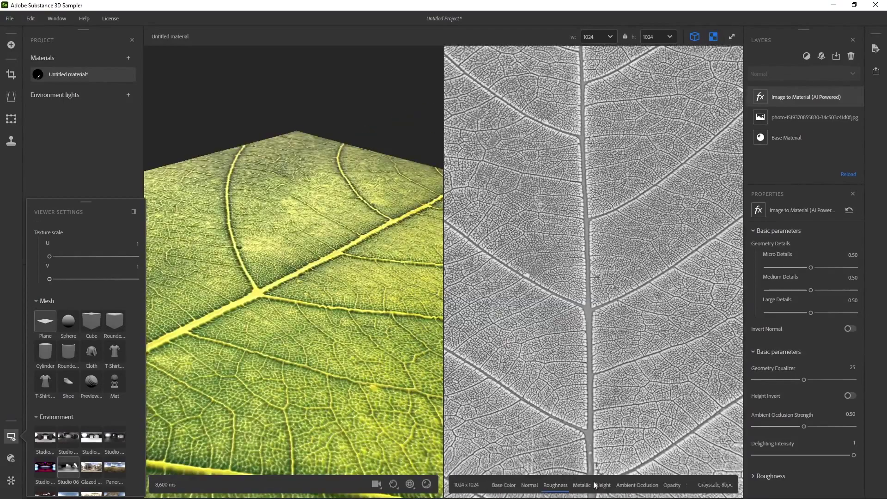
pyautogui.click(529, 485)
pyautogui.scroll(2, 598, 281)
pyautogui.moveTo(369, 273); pyautogui.dragTo(358, 351)
pyautogui.click(714, 37)
pyautogui.scroll(3, 454, 240)
pyautogui.moveTo(454, 240); pyautogui.dragTo(470, 232)
# Add a Delighter (AI Powered) filter on top of the stack and check its effect on the base color map.
pyautogui.click(807, 56)
pyautogui.write('del')
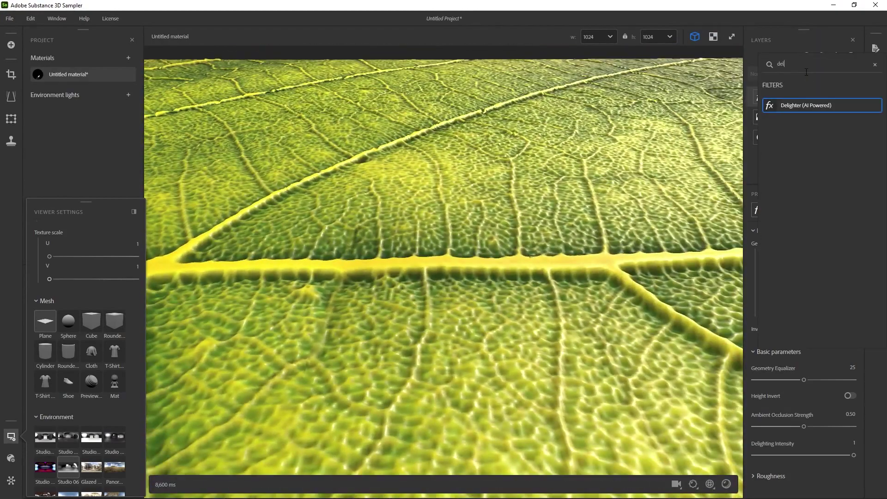
pyautogui.press('Return')
pyautogui.scroll(-3, 563, 229)
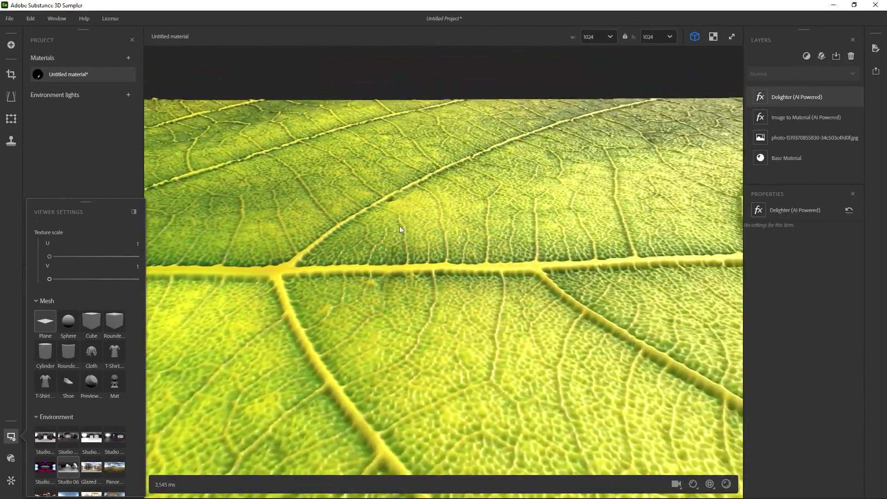
pyautogui.moveTo(399, 226); pyautogui.dragTo(504, 278)
pyautogui.click(714, 37)
pyautogui.click(503, 485)
pyautogui.scroll(-3, 604, 223)
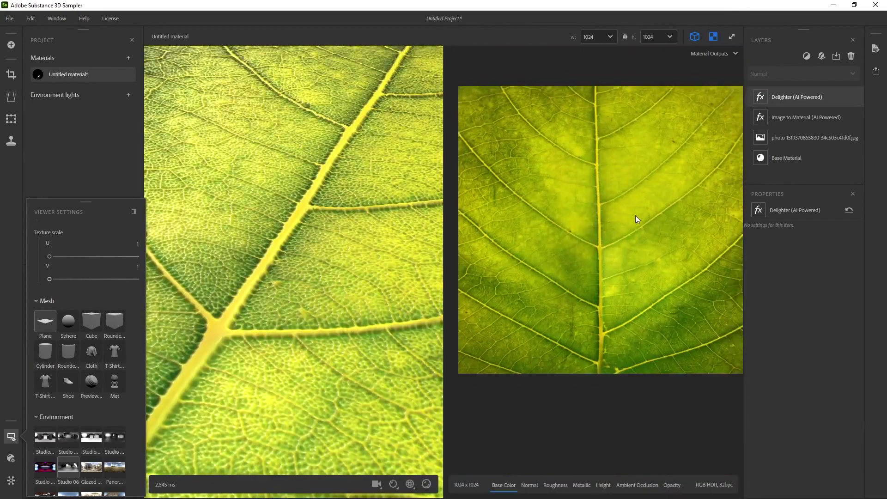
pyautogui.click(858, 96)
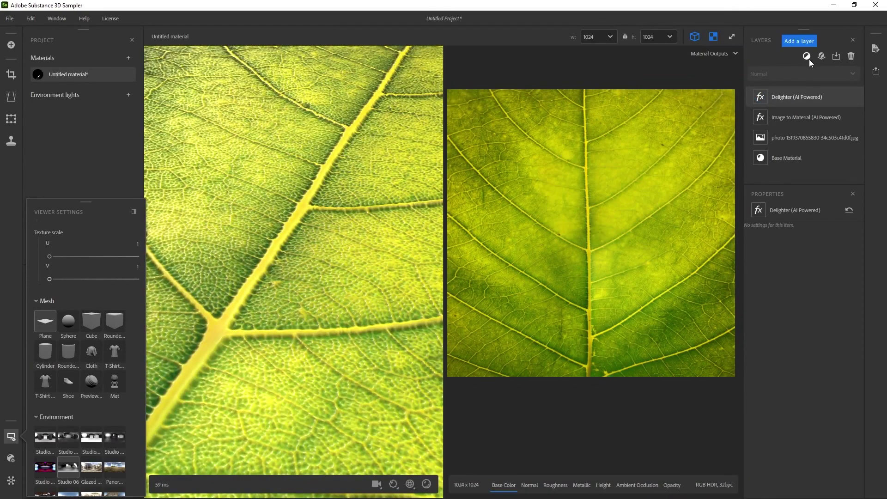
# Add a Normal/Height Adjustment filter above the Delighter layer and return to the 3D view only.
pyautogui.click(807, 56)
pyautogui.write('adju')
pyautogui.press('Return')
pyautogui.click(713, 37)
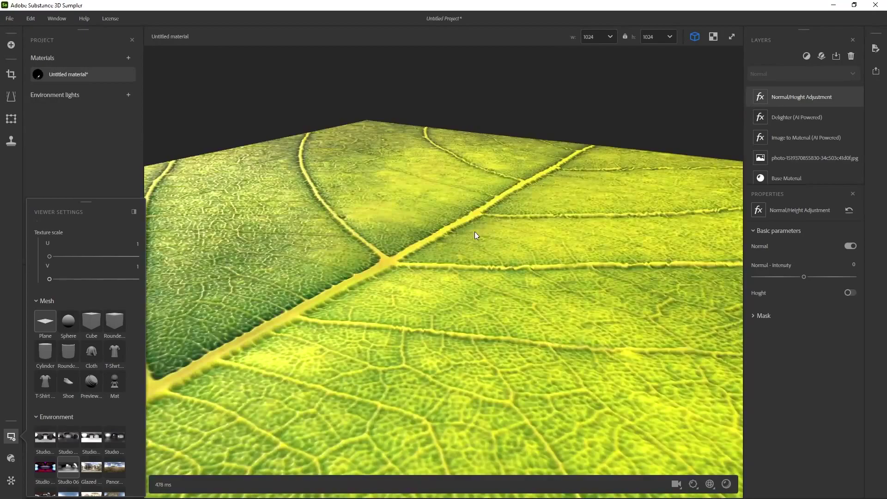
# Enable the height adjustment, raise its range and the normal intensity slightly, and check the normal map.
pyautogui.click(843, 314)
pyautogui.click(804, 354)
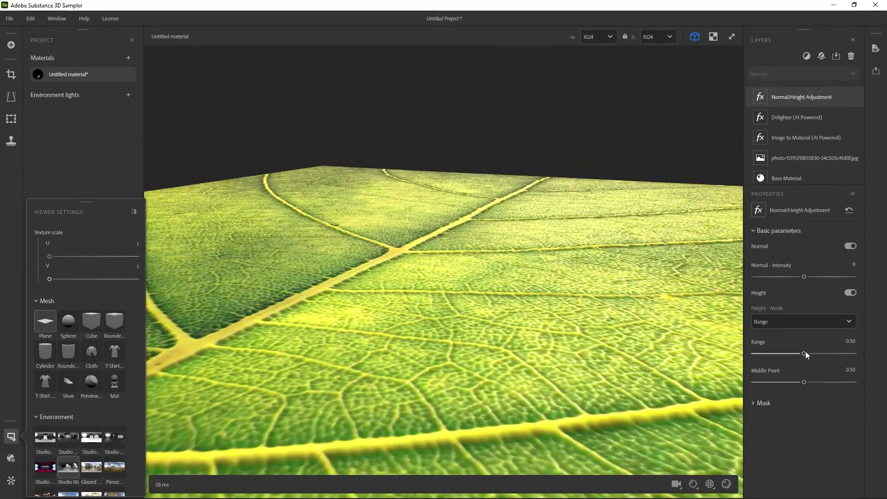
pyautogui.moveTo(804, 276)
pyautogui.mouseDown()
pyautogui.moveTo(838, 276)
pyautogui.moveTo(809, 277)
pyautogui.mouseUp()
pyautogui.click(713, 37)
pyautogui.click(529, 485)
pyautogui.scroll(5, 578, 323)
pyautogui.click(713, 37)
pyautogui.keyDown('alt'); pyautogui.moveTo(462, 324); pyautogui.dragTo(521, 223); pyautogui.keyUp('alt')
# Add a Dirt filter on top of the stack with dirt mode Grunge map and a quantity of 0.44.
pyautogui.click(807, 56)
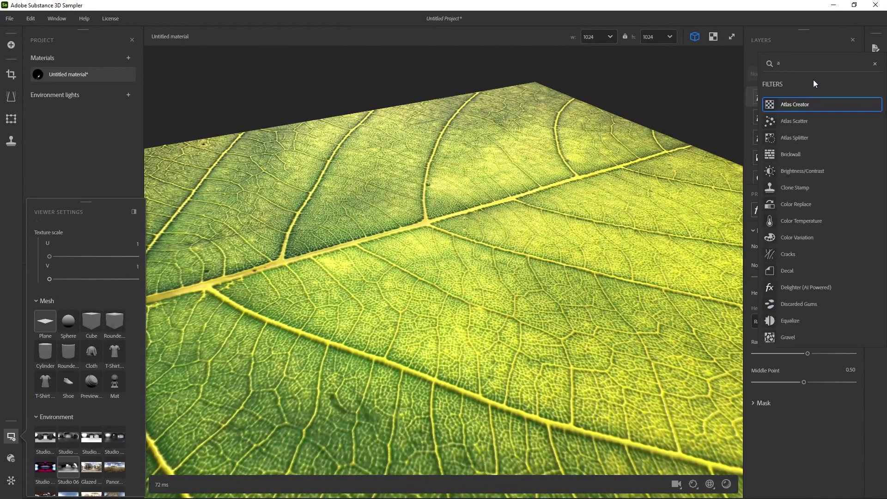
pyautogui.write('dir')
pyautogui.keyDown('alt'); pyautogui.moveTo(668, 111); pyautogui.dragTo(721, 195); pyautogui.keyUp('alt')
pyautogui.click(827, 278)
pyautogui.click(785, 309)
pyautogui.moveTo(792, 328); pyautogui.dragTo(798, 328)
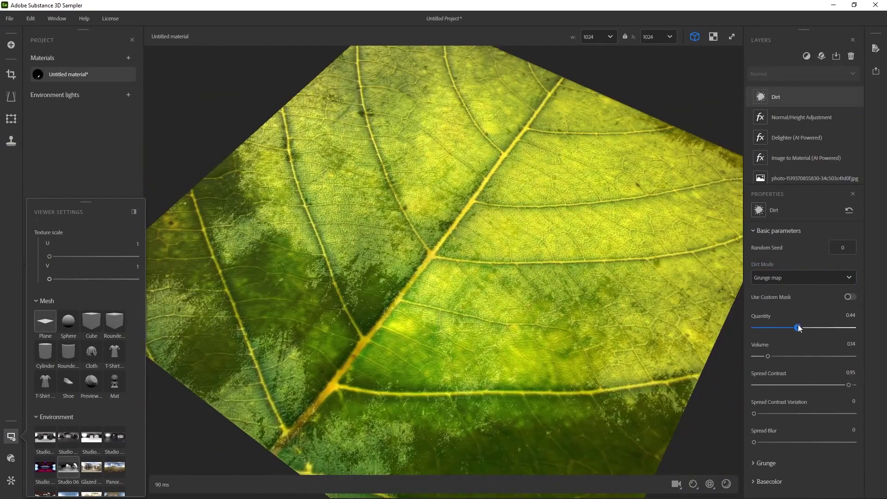
# Set the dirt's volume to 0.07, spread contrast to 0.01, spread contrast variation to 0.36 and spread blur to 0.11.
pyautogui.moveTo(768, 357); pyautogui.dragTo(761, 356)
pyautogui.moveTo(849, 385); pyautogui.dragTo(755, 385)
pyautogui.moveTo(754, 414); pyautogui.dragTo(772, 414)
pyautogui.moveTo(754, 443); pyautogui.dragTo(765, 442)
# Set the dirt mode to Both and the dirt quantity to 0.45.
pyautogui.click(839, 279)
pyautogui.click(810, 323)
pyautogui.moveTo(798, 328)
pyautogui.mouseDown()
pyautogui.moveTo(810, 327)
pyautogui.moveTo(799, 327)
pyautogui.mouseUp()
# Toggle the Dirt layer's visibility to compare the result, and expand its Grunge parameters.
pyautogui.click(856, 96)
pyautogui.click(855, 96)
pyautogui.moveTo(554, 300)
pyautogui.keyDown('alt'); pyautogui.mouseDown()
pyautogui.moveTo(595, 206)
pyautogui.moveTo(558, 293)
pyautogui.mouseUp(); pyautogui.keyUp('alt')
pyautogui.click(766, 463)
pyautogui.scroll(-5, 803, 393)
pyautogui.click(850, 241)
pyautogui.click(851, 244)
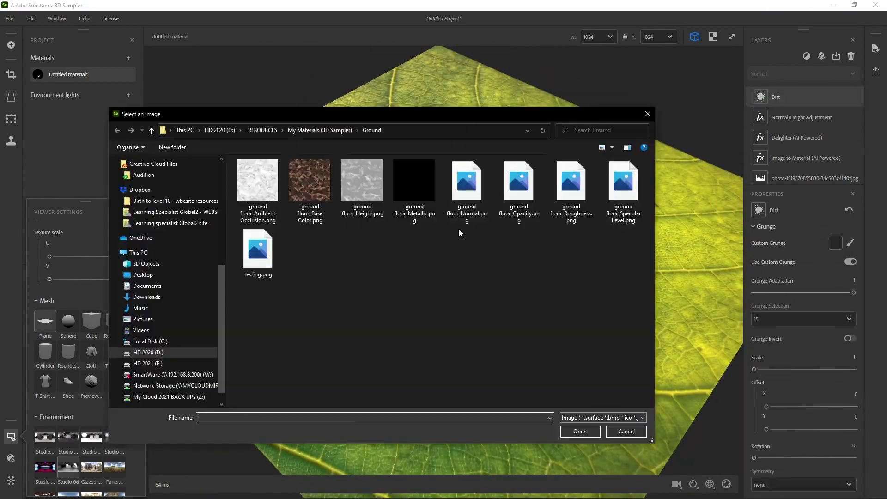
pyautogui.click(626, 431)
pyautogui.click(850, 262)
# Set the dirt's grunge adaptation to 0.78 and open the list of grunge patterns.
pyautogui.moveTo(853, 273); pyautogui.dragTo(831, 272)
pyautogui.click(804, 299)
pyautogui.keyDown('alt'); pyautogui.moveTo(439, 295); pyautogui.dragTo(515, 323); pyautogui.keyUp('alt')
# Pick a new Color #1 in the dirt's base color settings and compare the material with the layer hidden and shown.
pyautogui.click(769, 489)
pyautogui.scroll(-4, 792, 393)
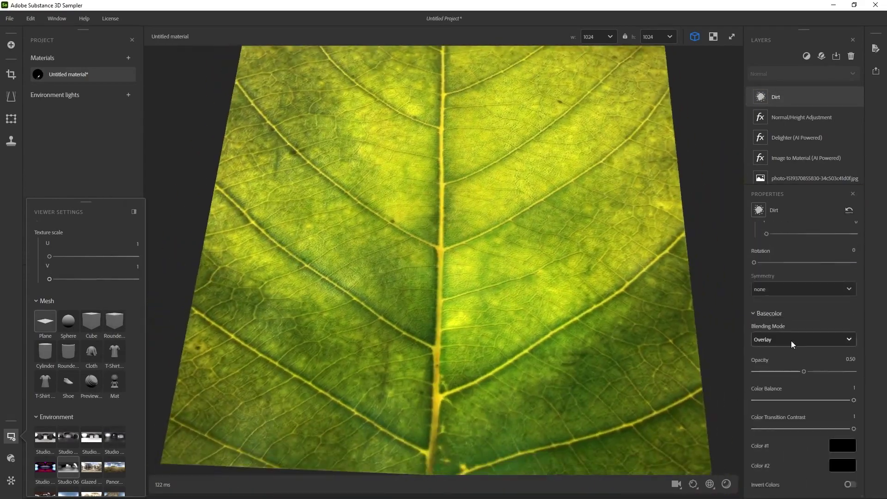
pyautogui.click(840, 445)
pyautogui.click(551, 226)
pyautogui.click(515, 234)
pyautogui.click(503, 330)
pyautogui.click(857, 96)
pyautogui.click(857, 96)
pyautogui.keyDown('alt'); pyautogui.moveTo(485, 416); pyautogui.dragTo(529, 321); pyautogui.keyUp('alt')
# Increase the offset of the dirt's grunge pattern slightly.
pyautogui.moveTo(767, 234); pyautogui.dragTo(773, 233)
pyautogui.scroll(2, 773, 233)
pyautogui.moveTo(767, 271); pyautogui.dragTo(777, 272)
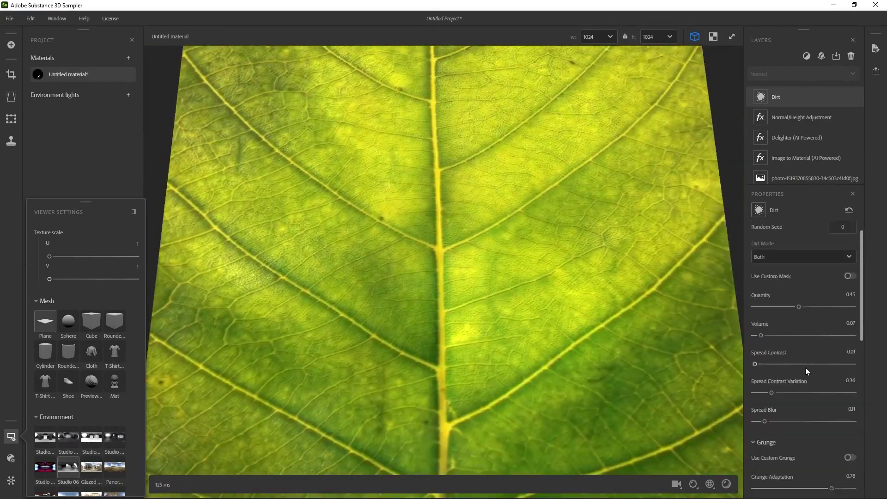
# Move the Dirt layer directly above the source photo layer and hide it.
pyautogui.moveTo(794, 97); pyautogui.dragTo(799, 164)
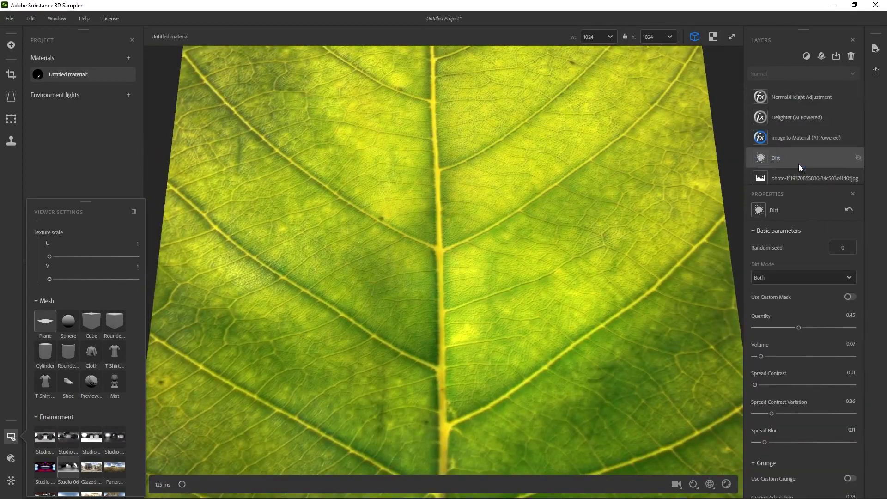
pyautogui.click(857, 158)
# Display the ambient occlusion map in the 2D view and add a Height to AO filter to the stack.
pyautogui.click(713, 36)
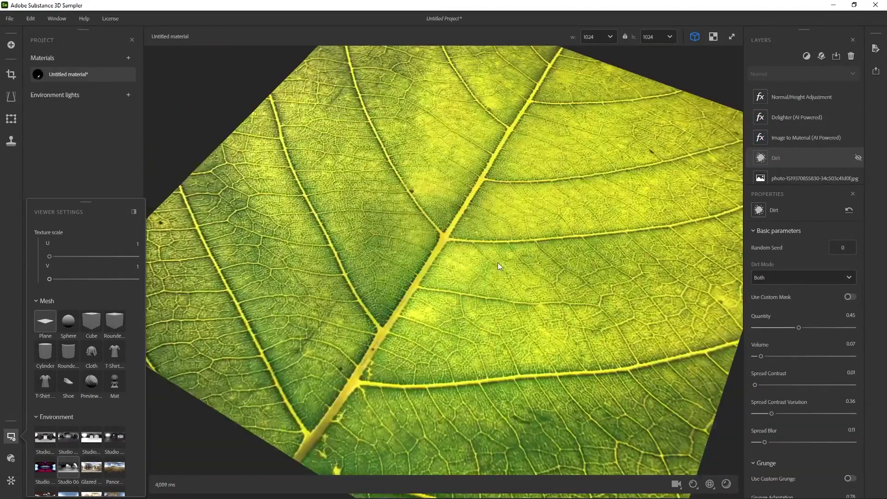
pyautogui.click(604, 485)
pyautogui.click(631, 487)
pyautogui.scroll(5, 596, 241)
pyautogui.scroll(-2, 596, 240)
pyautogui.click(807, 56)
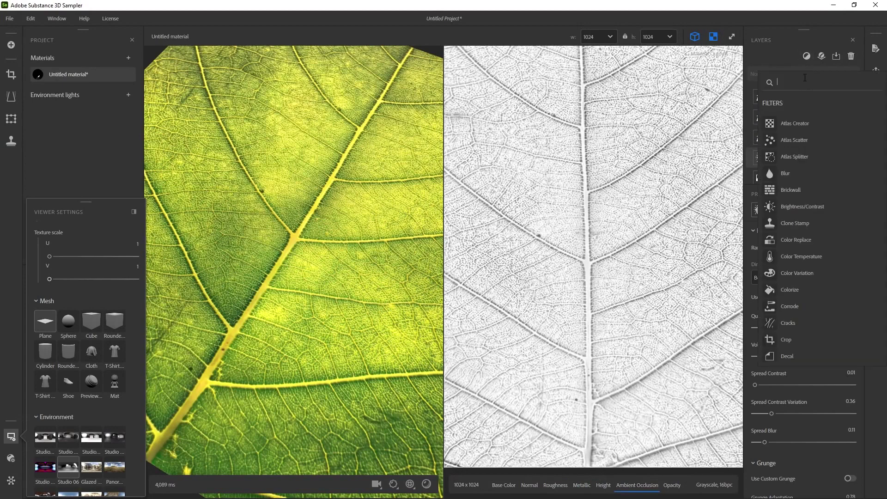
pyautogui.write('ao')
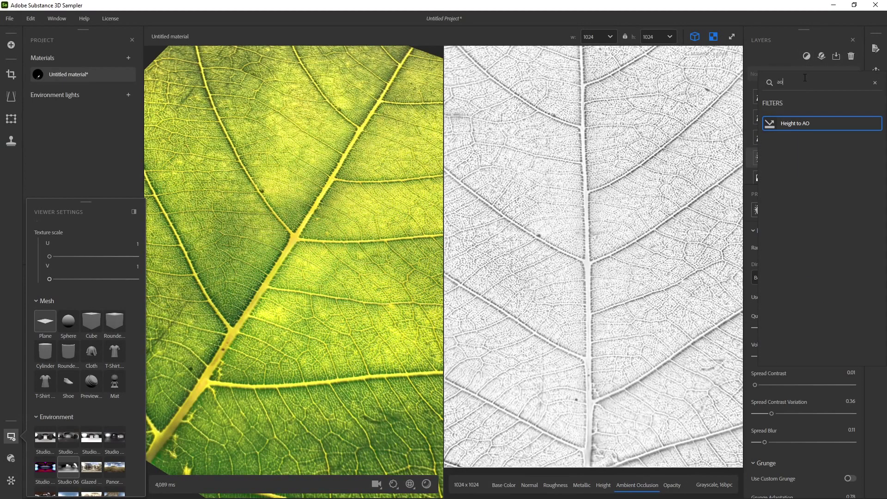
pyautogui.click(804, 124)
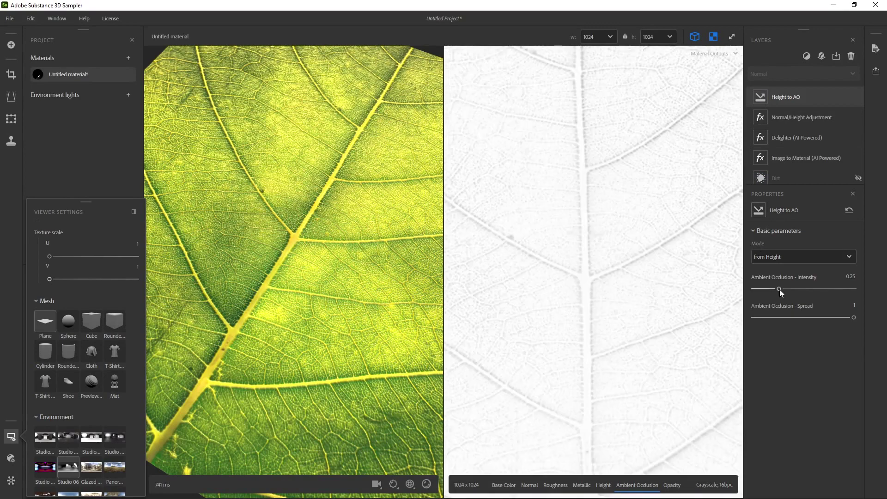
# Set the Height to AO mode to from Height & Normal, with ambient occlusion intensity 0.24 and spread 0.93.
pyautogui.moveTo(780, 289); pyautogui.dragTo(791, 289)
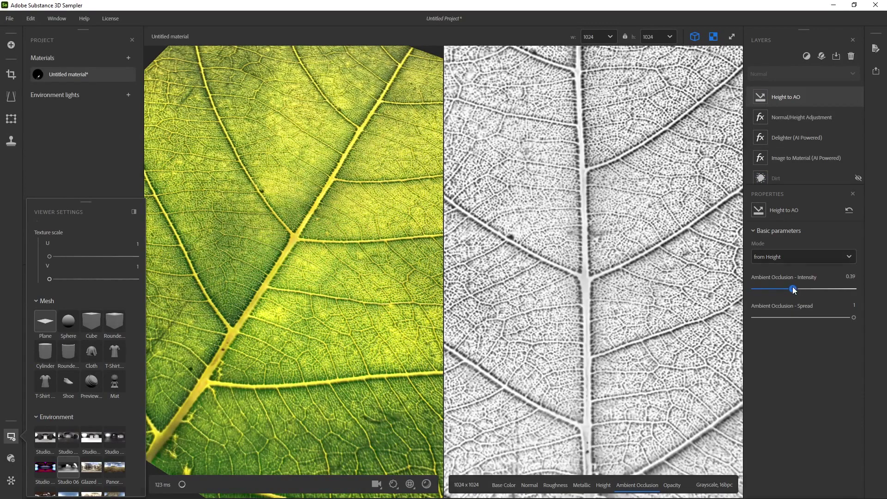
pyautogui.moveTo(854, 318)
pyautogui.mouseDown()
pyautogui.moveTo(811, 318)
pyautogui.moveTo(841, 317)
pyautogui.mouseUp()
pyautogui.click(791, 257)
pyautogui.click(785, 300)
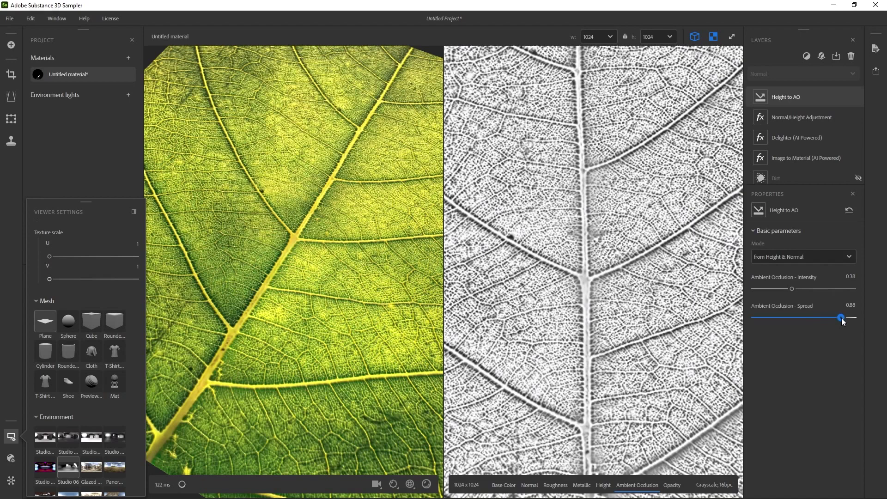
pyautogui.moveTo(791, 289)
pyautogui.mouseDown()
pyautogui.moveTo(757, 290)
pyautogui.moveTo(782, 290)
pyautogui.mouseUp()
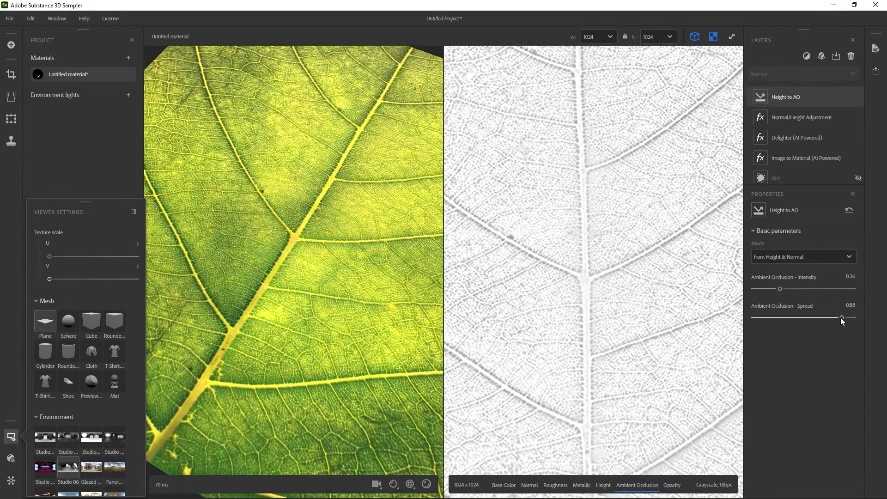
pyautogui.moveTo(841, 318); pyautogui.dragTo(846, 318)
pyautogui.moveTo(781, 290); pyautogui.dragTo(778, 290)
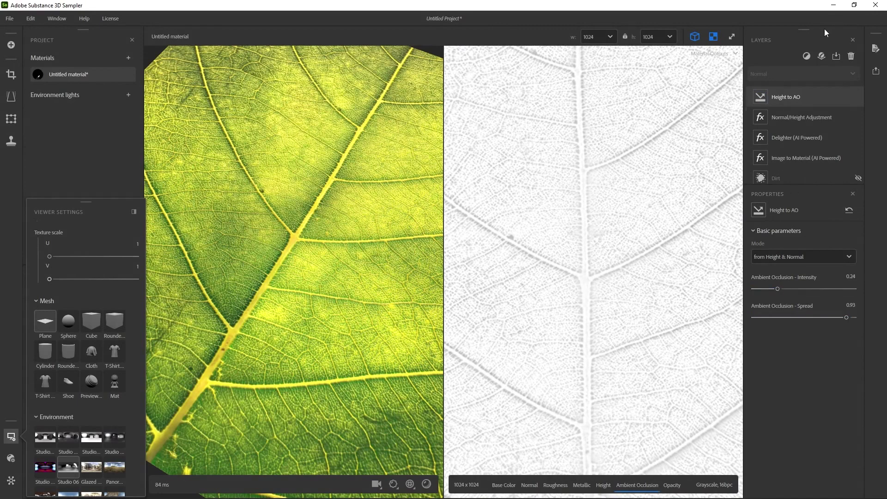
# Add a Blur filter on top of the stack and enable custom blur intensity for its ambient occlusion channel.
pyautogui.click(807, 56)
pyautogui.click(799, 154)
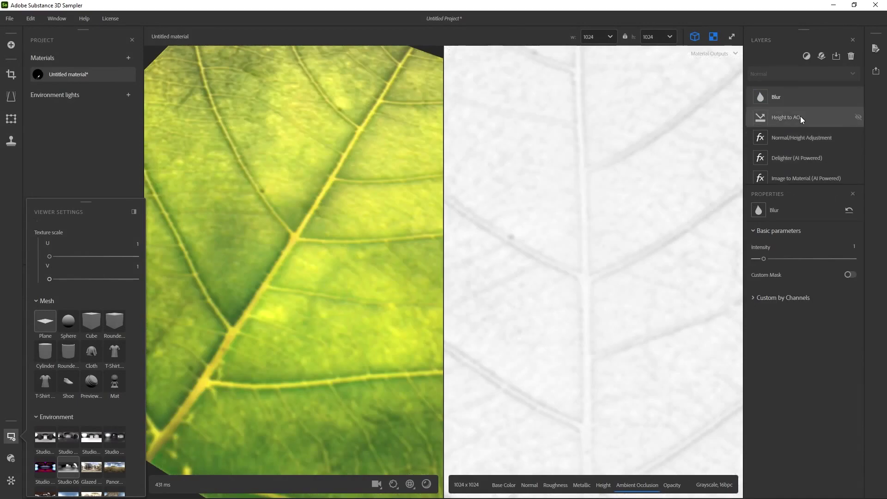
pyautogui.click(761, 298)
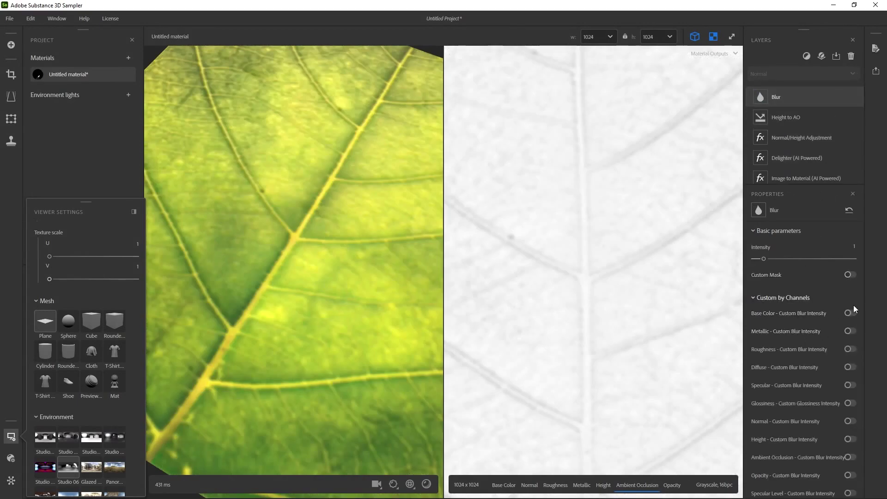
pyautogui.scroll(-1, 819, 326)
pyautogui.click(850, 430)
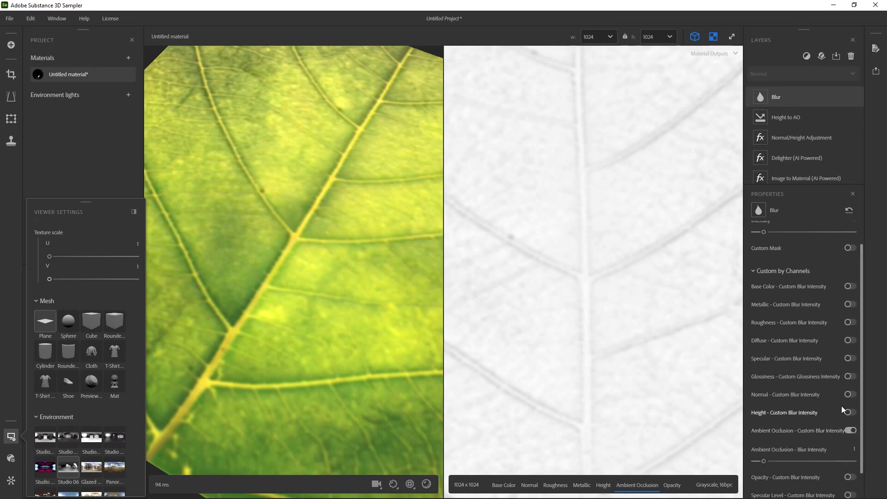
# Lower the Blur filter's general intensity to 0.09 and check the whole leaf plane in both views.
pyautogui.moveTo(763, 232); pyautogui.dragTo(758, 231)
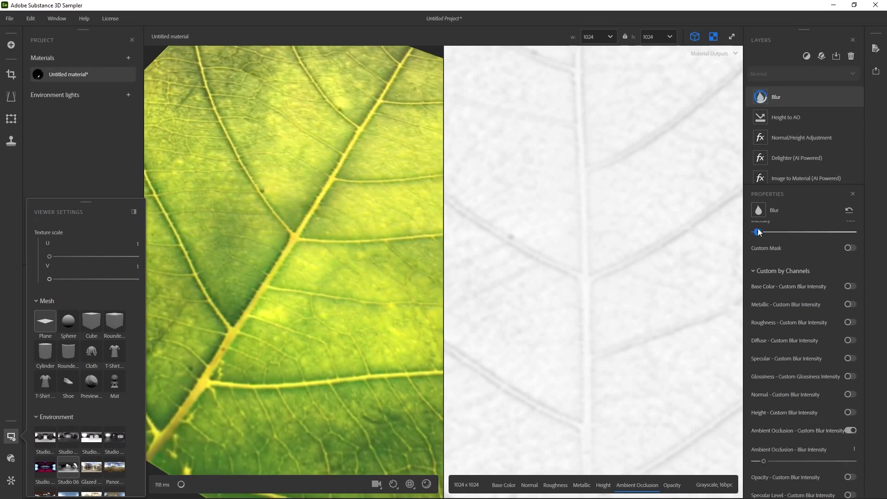
pyautogui.click(753, 271)
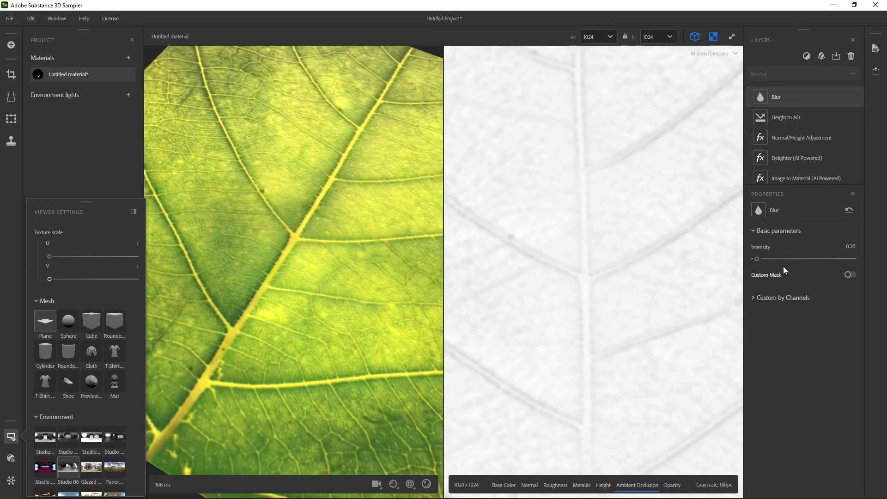
pyautogui.click(756, 258)
pyautogui.moveTo(355, 248); pyautogui.dragTo(396, 327)
pyautogui.scroll(-8, 649, 220)
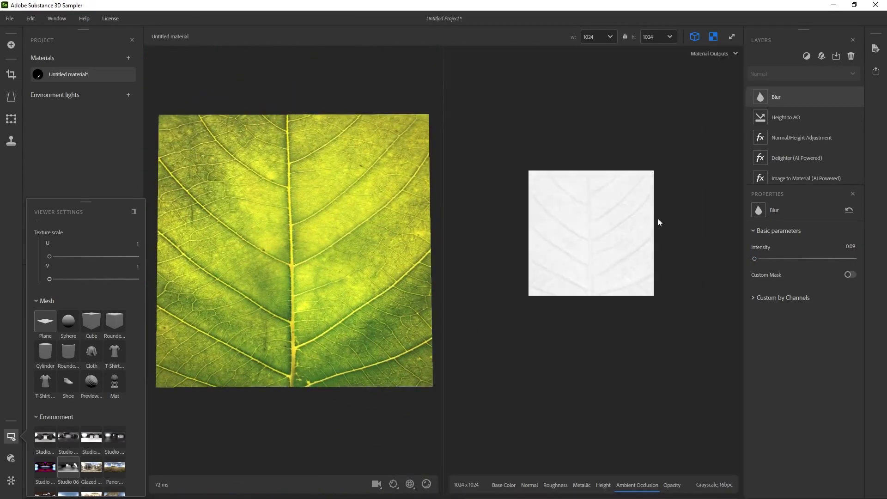
# Examine the leaf material's roughness and normal maps up close in the 2D view.
pyautogui.scroll(1, 657, 222)
pyautogui.scroll(-3, 668, 488)
pyautogui.click(621, 487)
pyautogui.click(556, 488)
pyautogui.click(532, 489)
pyautogui.click(506, 488)
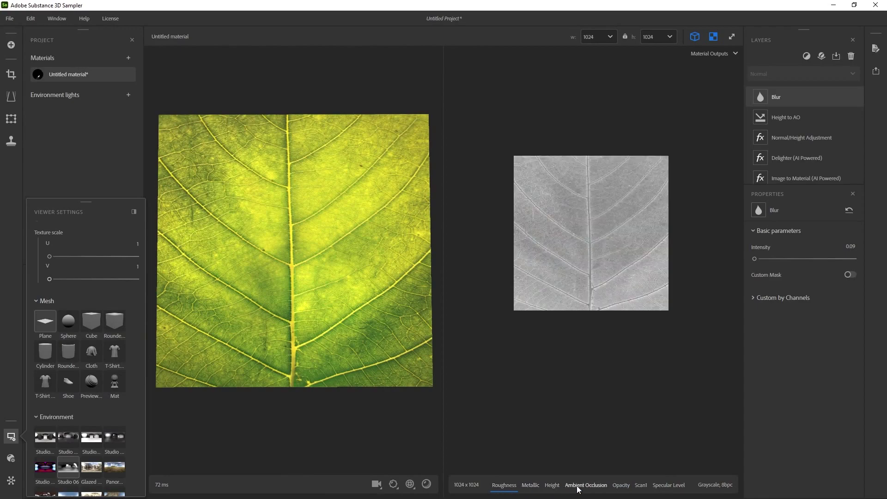
pyautogui.scroll(5, 519, 490)
pyautogui.click(530, 484)
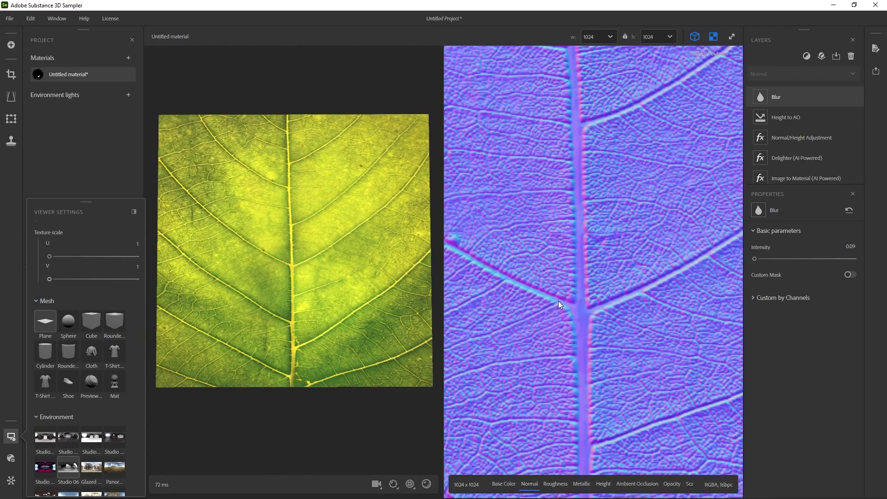
pyautogui.scroll(2, 558, 300)
pyautogui.click(850, 275)
pyautogui.scroll(2, 578, 256)
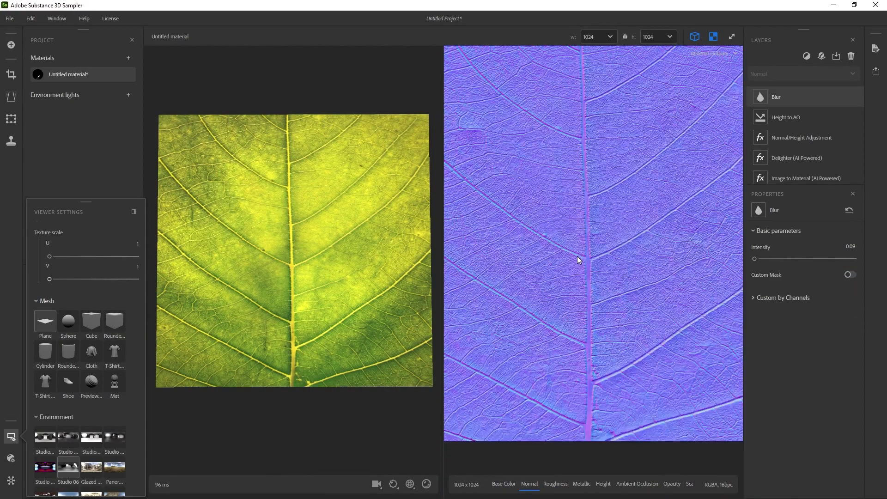
# Set up an export of the material named Leaf in the Substance 3D asset file (.sbsar) format.
pyautogui.click(875, 70)
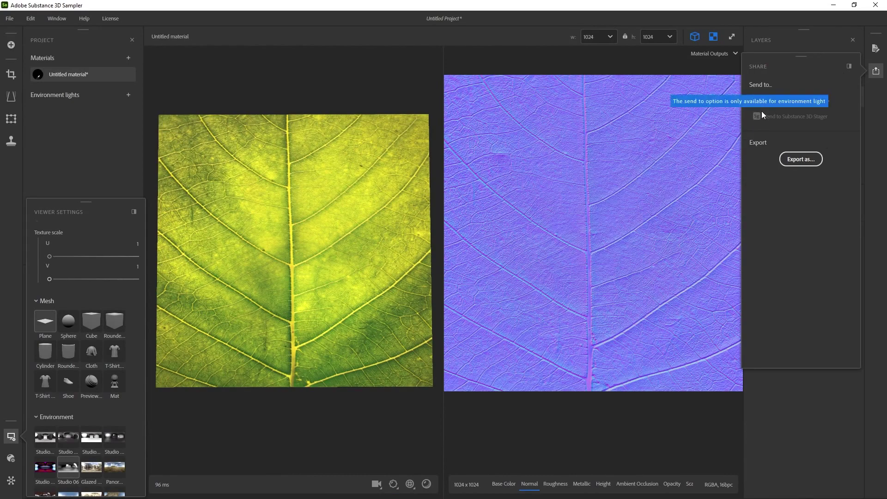
pyautogui.click(805, 160)
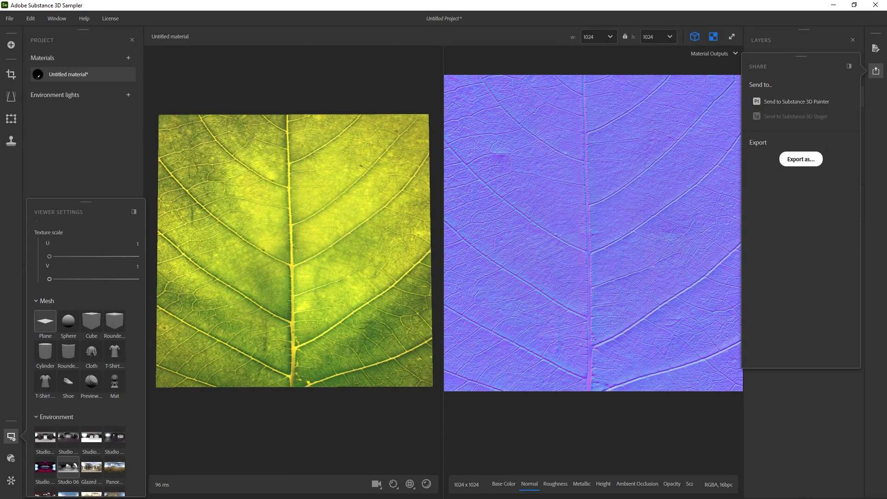
pyautogui.write('Leaf')
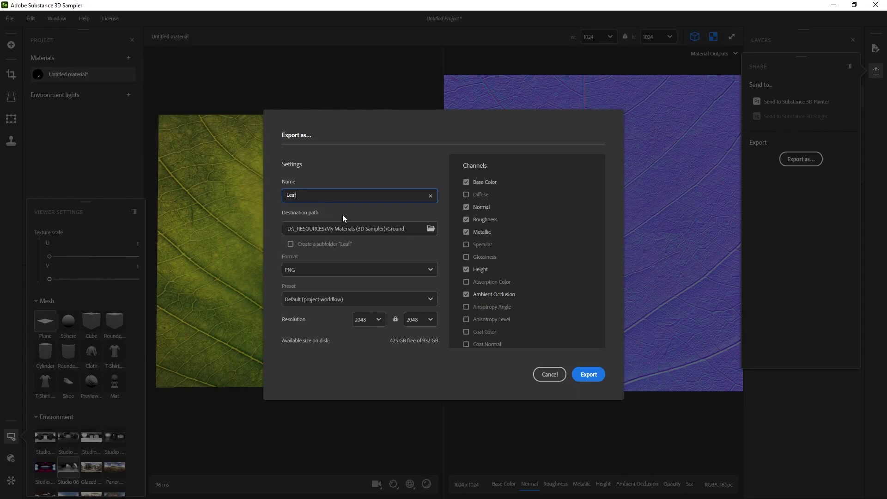
pyautogui.click(430, 270)
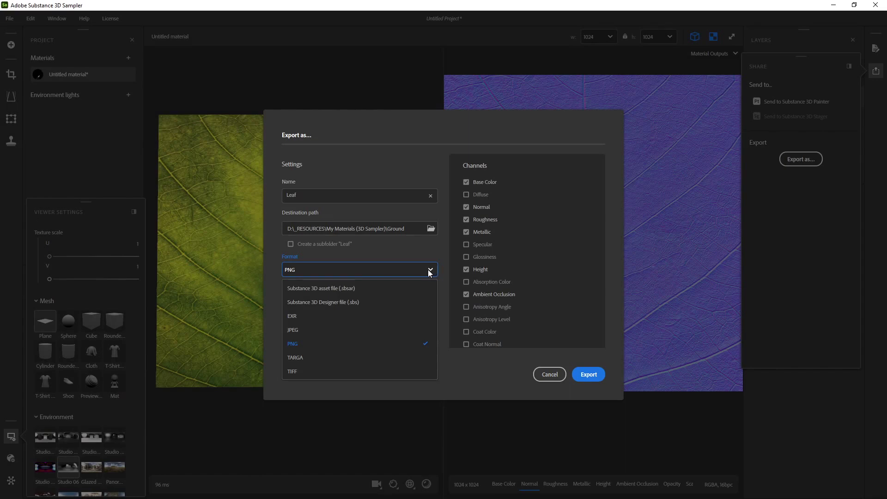
pyautogui.click(350, 287)
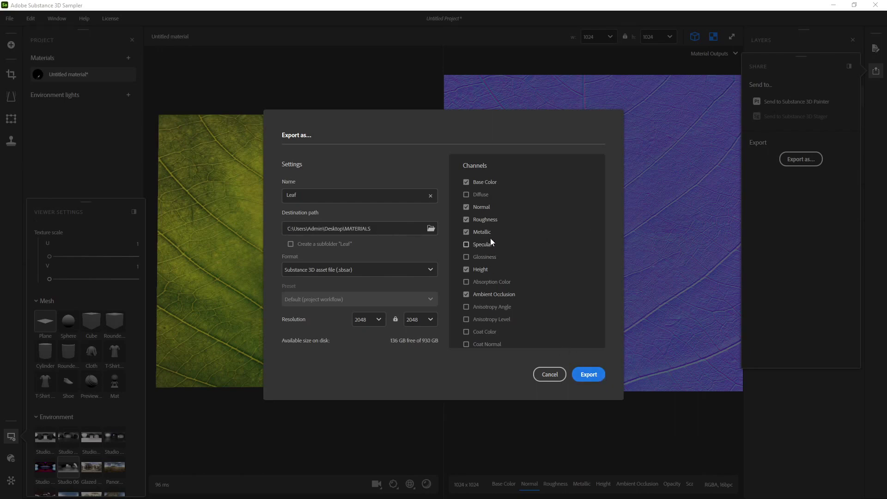
# Exclude the Opacity channel from the Leaf export.
pyautogui.scroll(-5, 496, 277)
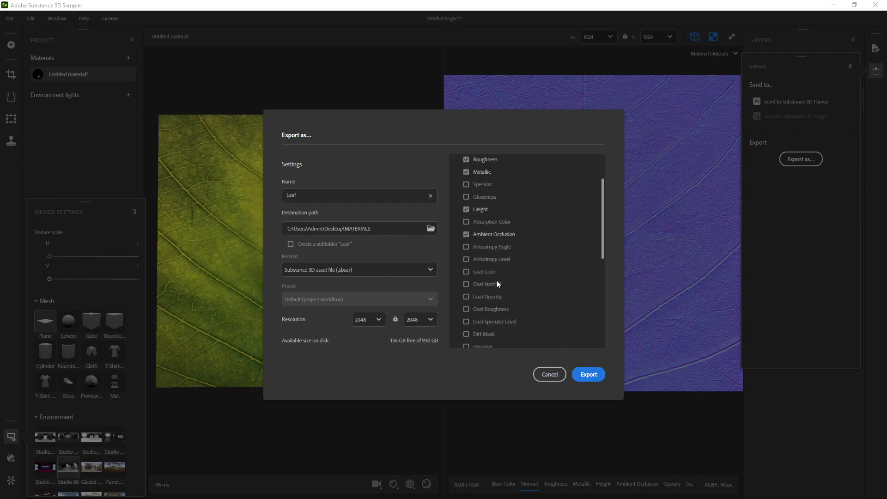
pyautogui.scroll(-1, 494, 261)
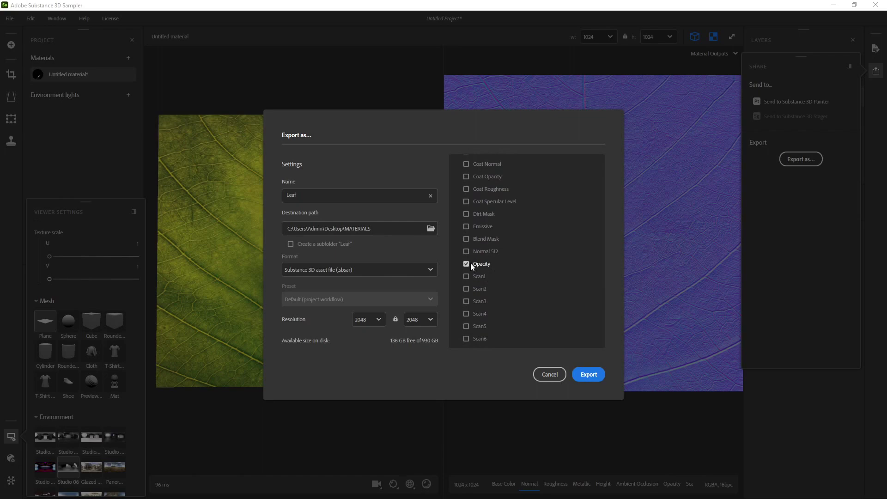
pyautogui.click(466, 264)
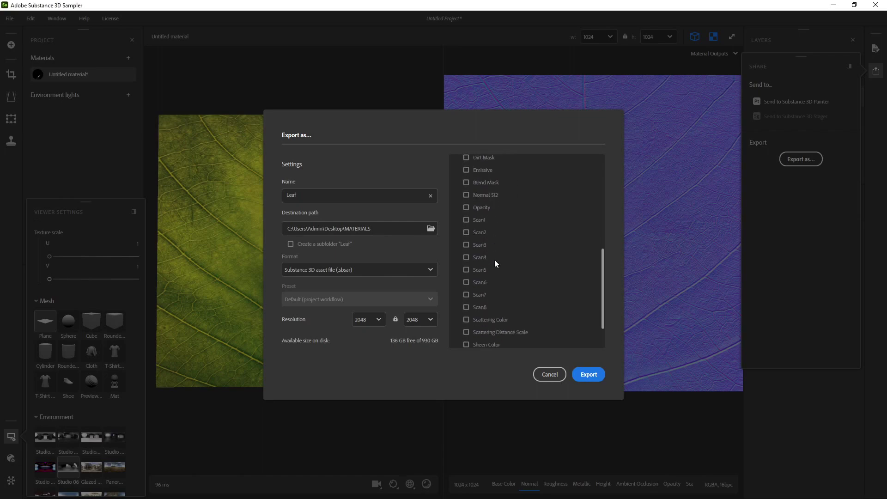
pyautogui.scroll(-1, 495, 264)
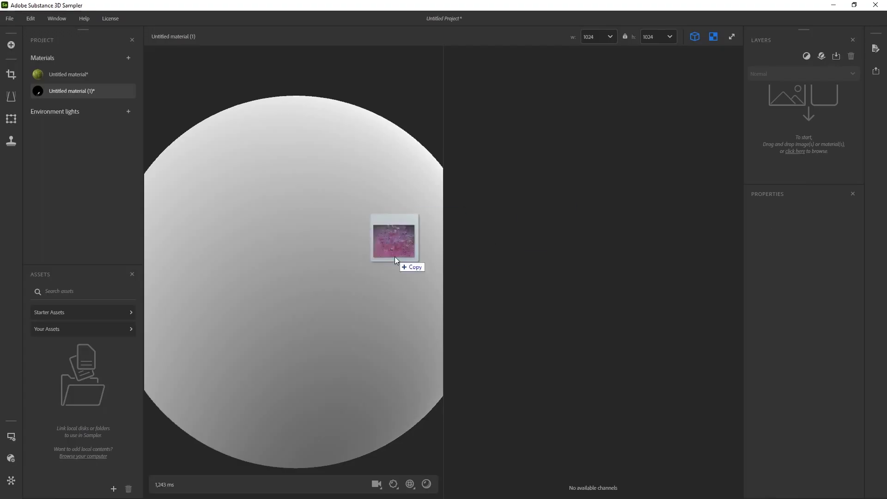
# Import the purple droplet photo into the second material and add a Tiling filter with a reduced crop frame.
pyautogui.moveTo(395, 256); pyautogui.dragTo(402, 258)
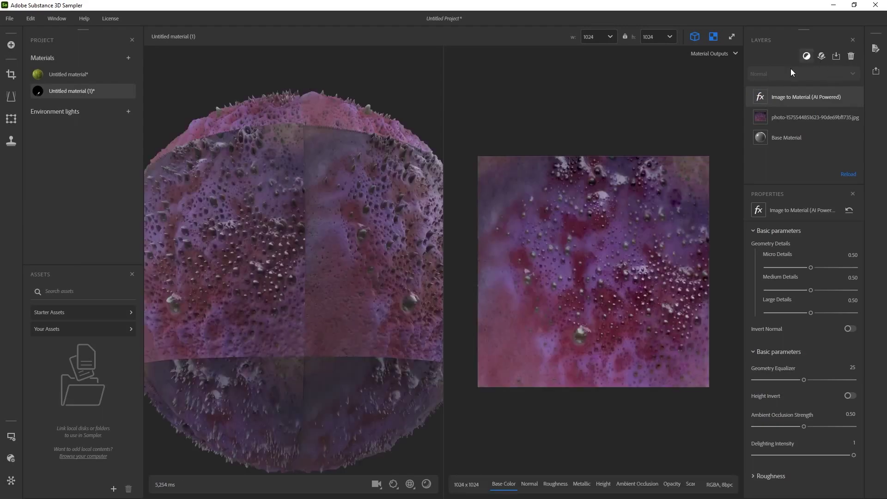
pyautogui.click(795, 96)
pyautogui.click(797, 225)
pyautogui.moveTo(703, 165)
pyautogui.mouseDown()
pyautogui.moveTo(654, 198)
pyautogui.moveTo(689, 182)
pyautogui.moveTo(690, 173)
pyautogui.mouseUp()
# Raise the displacement quality and reduce the height scale of the 3D preview.
pyautogui.click(393, 484)
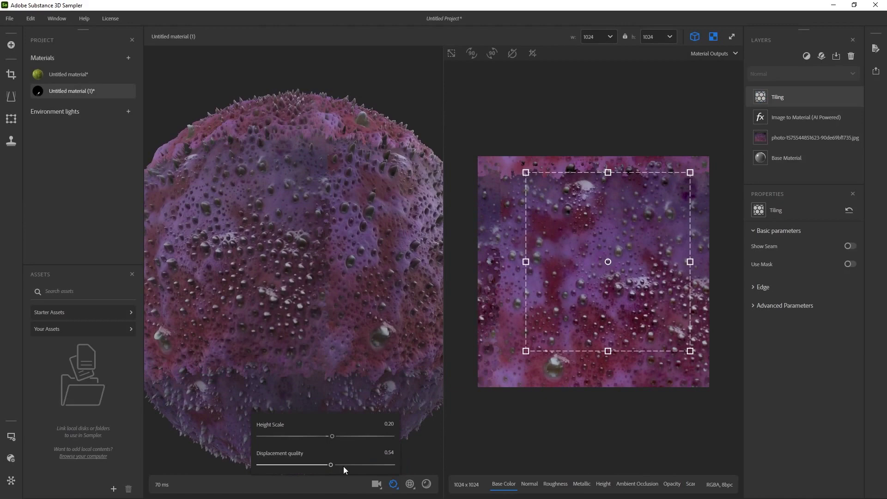
pyautogui.moveTo(330, 465); pyautogui.dragTo(346, 465)
pyautogui.moveTo(332, 436); pyautogui.dragTo(326, 436)
pyautogui.click(321, 213)
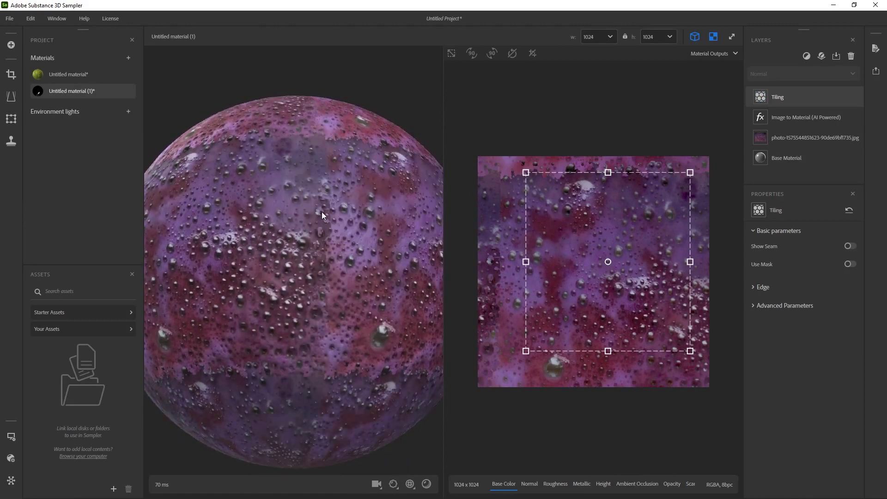
# Show the seam in the Tiling filter and set its edge blur to 0.55 and smoothness to 0.74.
pyautogui.click(849, 246)
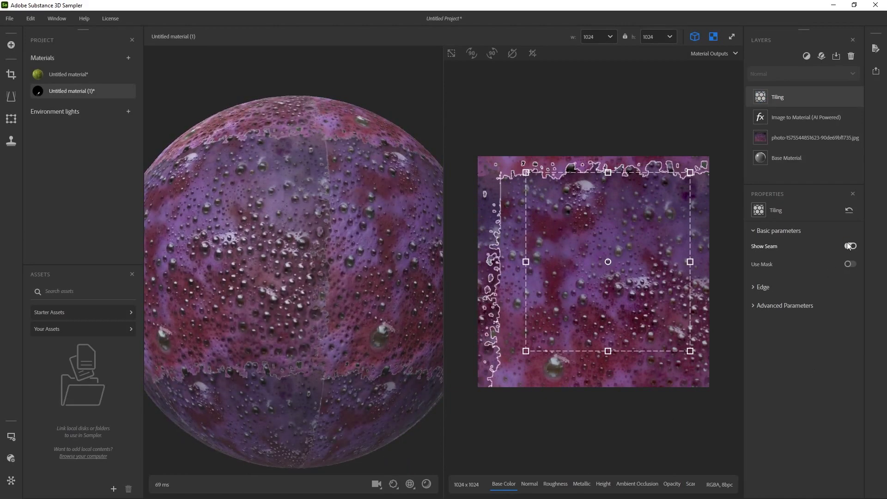
pyautogui.click(761, 287)
pyautogui.moveTo(774, 351); pyautogui.dragTo(781, 380)
pyautogui.moveTo(759, 409); pyautogui.dragTo(790, 408)
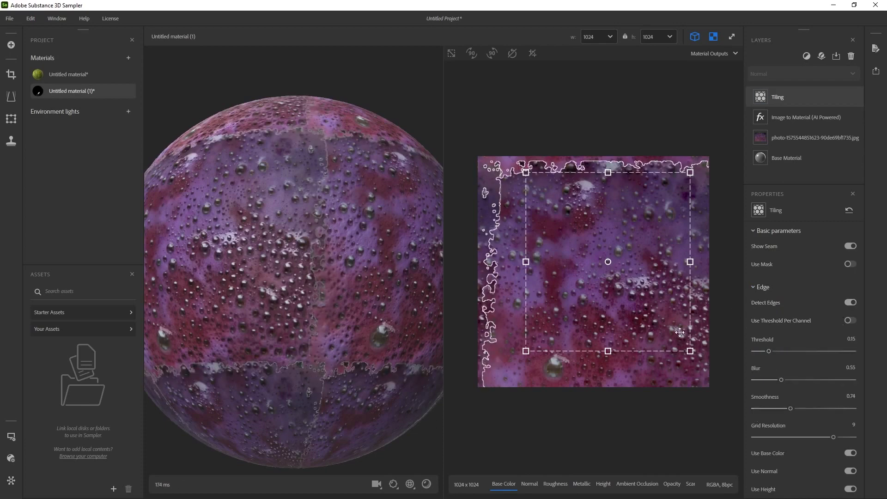
# Reposition and resize the Tiling crop frame over the photo to change where the seams run.
pyautogui.moveTo(523, 176); pyautogui.dragTo(519, 182)
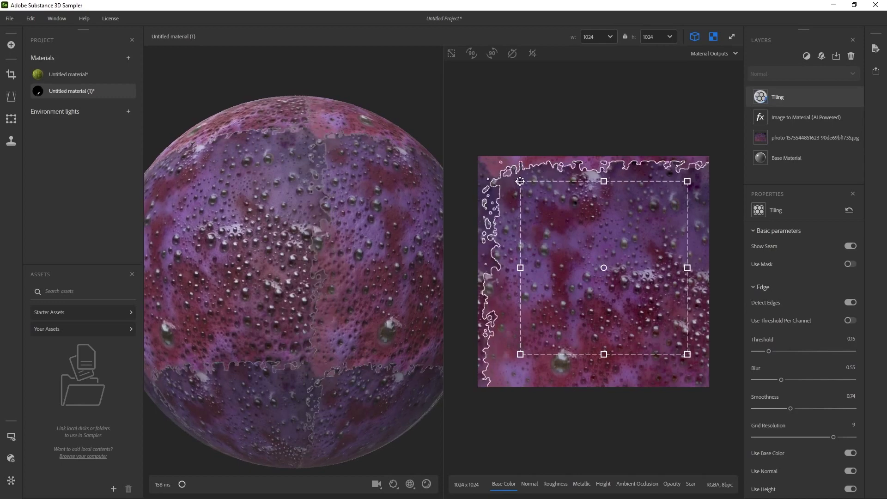
pyautogui.moveTo(612, 252); pyautogui.dragTo(619, 255)
pyautogui.moveTo(695, 357); pyautogui.dragTo(696, 352)
pyautogui.moveTo(695, 269); pyautogui.dragTo(702, 269)
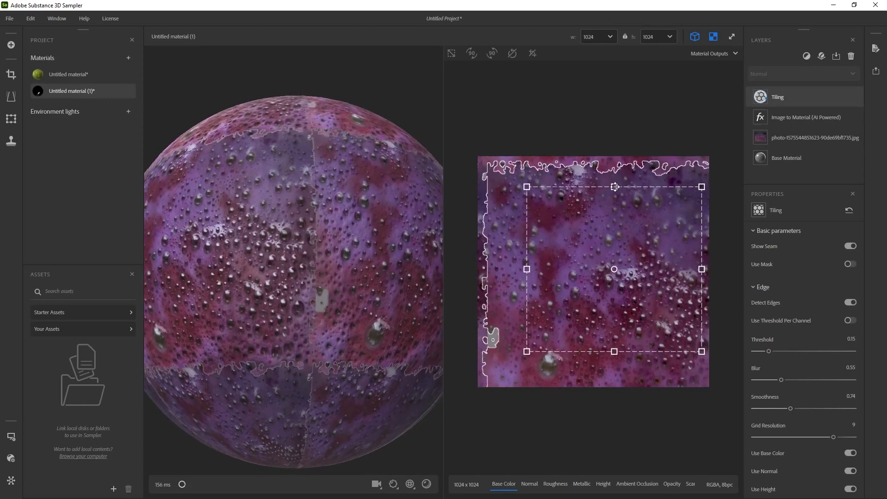
pyautogui.moveTo(615, 185); pyautogui.dragTo(614, 191)
pyautogui.moveTo(594, 231); pyautogui.dragTo(591, 231)
# Turn off Use Normal and Show Seam in the Tiling filter.
pyautogui.click(850, 320)
pyautogui.click(850, 320)
pyautogui.scroll(-3, 850, 324)
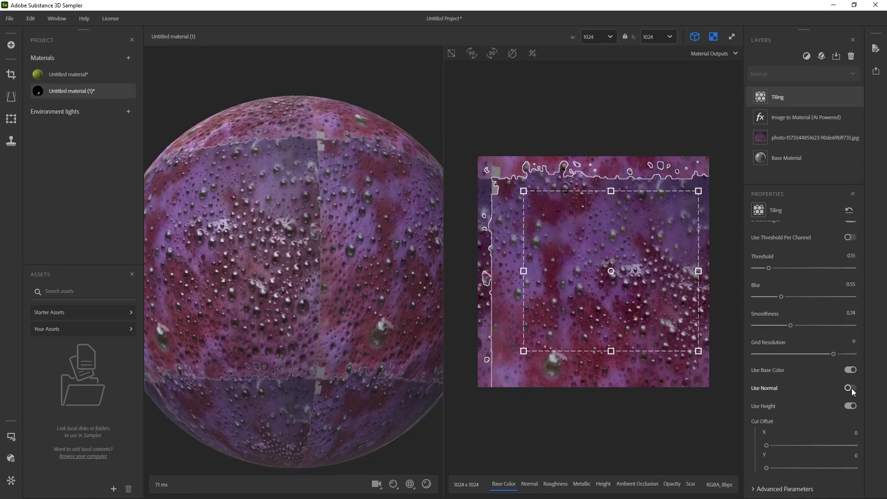
pyautogui.scroll(3, 852, 388)
pyautogui.click(850, 246)
# Add a Make It Tile filter with smoothness 3.47 and color equalizer 12.26.
pyautogui.click(807, 56)
pyautogui.write('make')
pyautogui.press('Return')
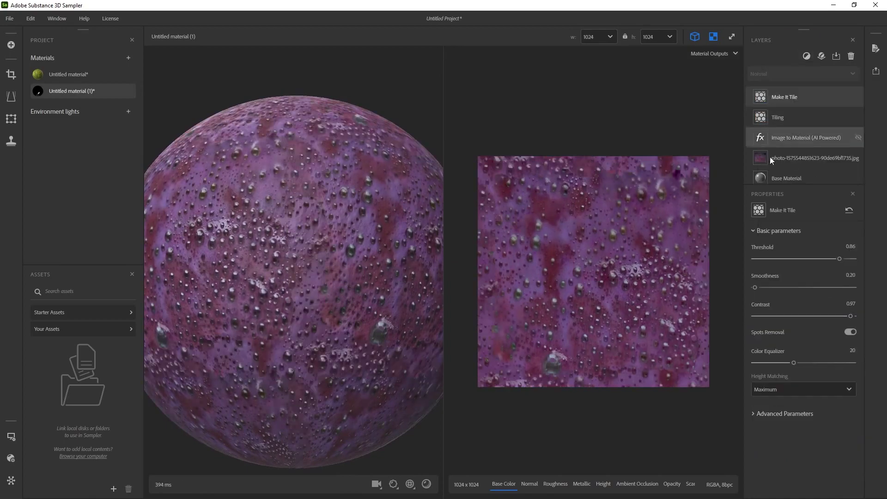
pyautogui.scroll(10, 328, 213)
pyautogui.moveTo(755, 287); pyautogui.dragTo(775, 287)
pyautogui.moveTo(794, 362); pyautogui.dragTo(778, 362)
# Display the normal map in the 2D view and enable Invert Normal in the Image to Material (AI Powered) layer.
pyautogui.click(530, 484)
pyautogui.scroll(-5, 588, 320)
pyautogui.scroll(8, 588, 320)
pyautogui.scroll(-3, 589, 320)
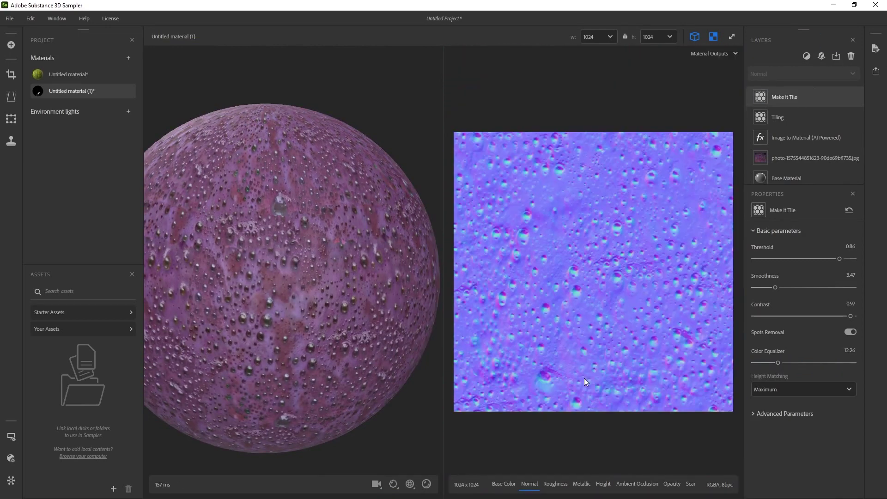
pyautogui.scroll(1, 622, 290)
pyautogui.scroll(-2, 804, 138)
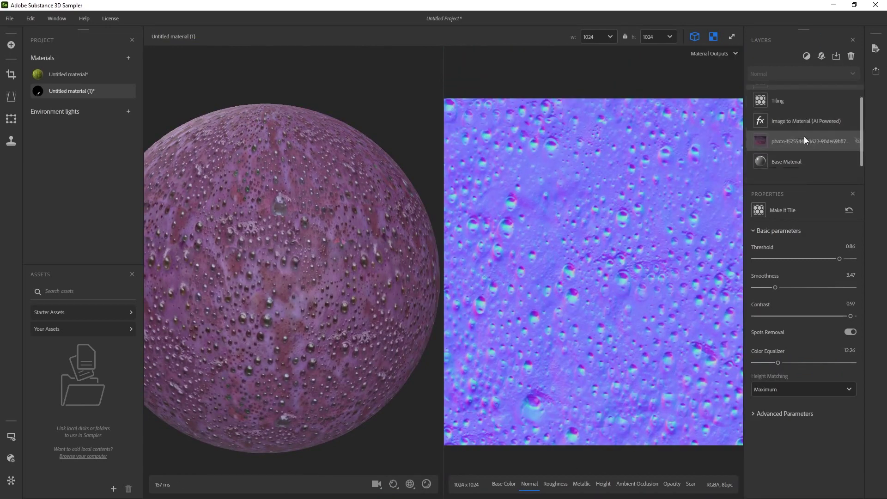
pyautogui.click(795, 98)
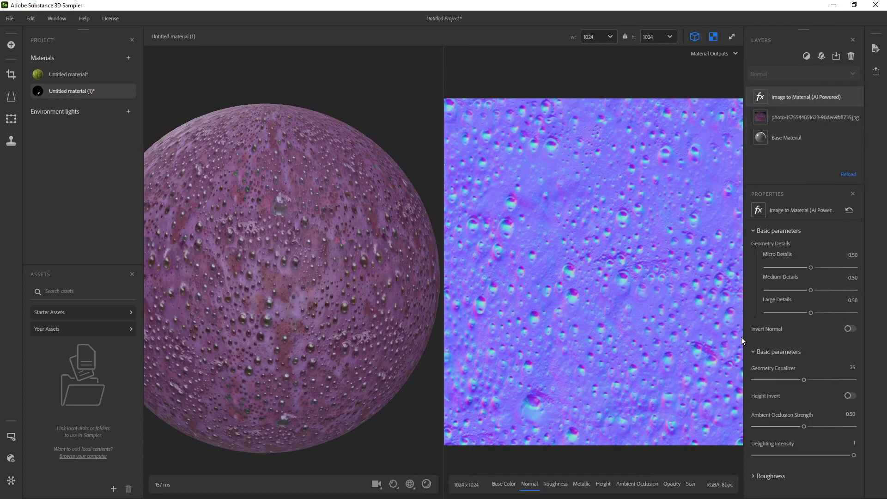
pyautogui.click(849, 329)
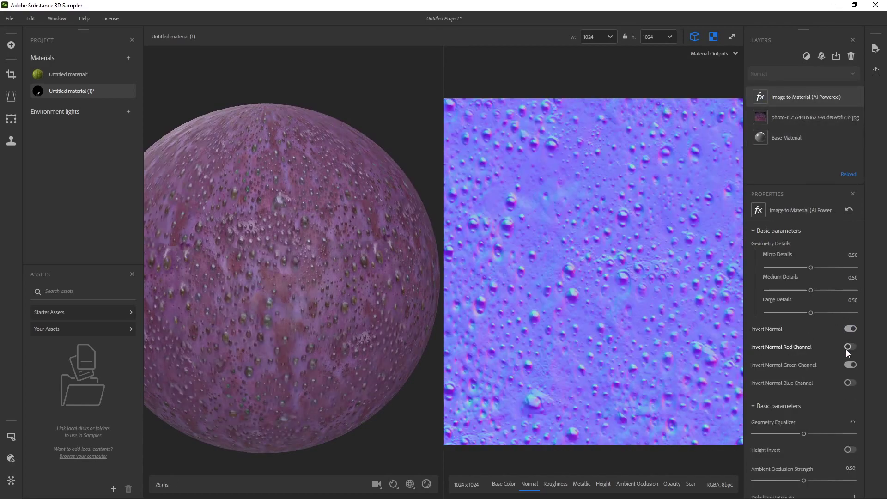
pyautogui.scroll(3, 603, 290)
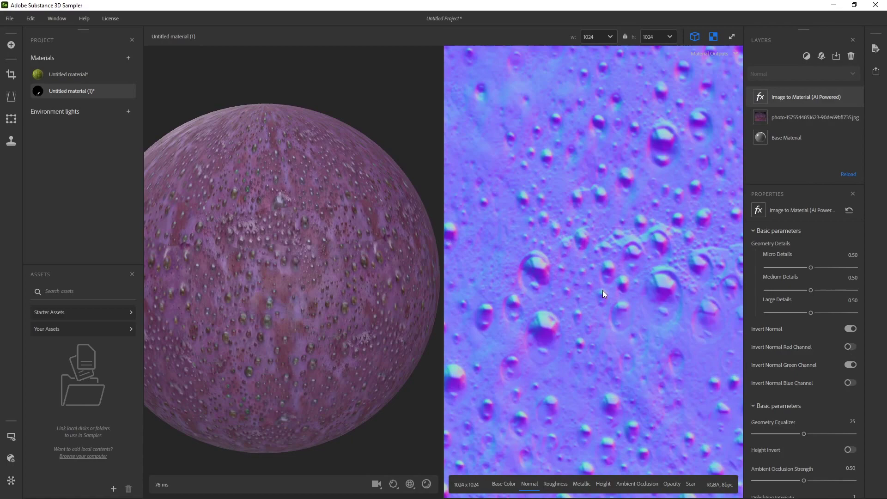
pyautogui.scroll(-3, 602, 290)
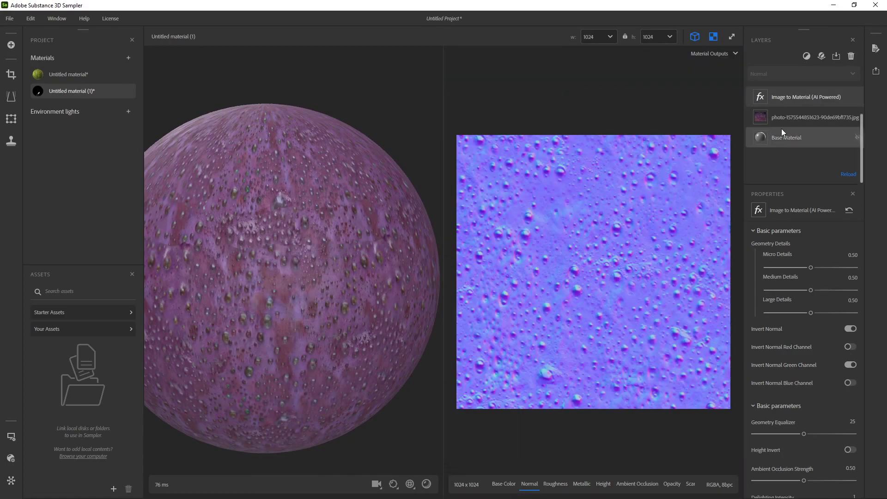
# Select the Make It Tile layer and add a Color Replace filter above it.
pyautogui.scroll(2, 786, 120)
pyautogui.click(794, 96)
pyautogui.moveTo(325, 220)
pyautogui.mouseDown()
pyautogui.moveTo(330, 312)
pyautogui.moveTo(345, 244)
pyautogui.moveTo(351, 270)
pyautogui.moveTo(325, 227)
pyautogui.moveTo(296, 223)
pyautogui.moveTo(329, 231)
pyautogui.mouseUp()
pyautogui.moveTo(350, 284); pyautogui.dragTo(332, 167, button='right')
pyautogui.moveTo(332, 167); pyautogui.dragTo(379, 198)
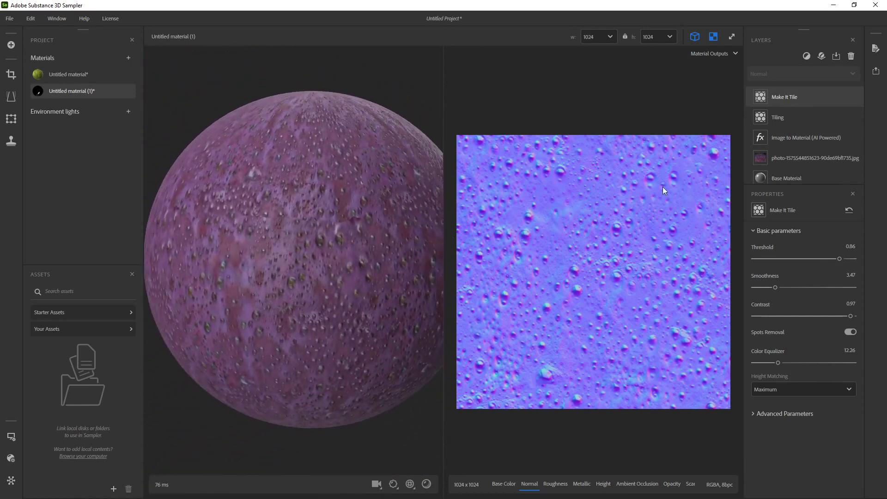
pyautogui.click(804, 57)
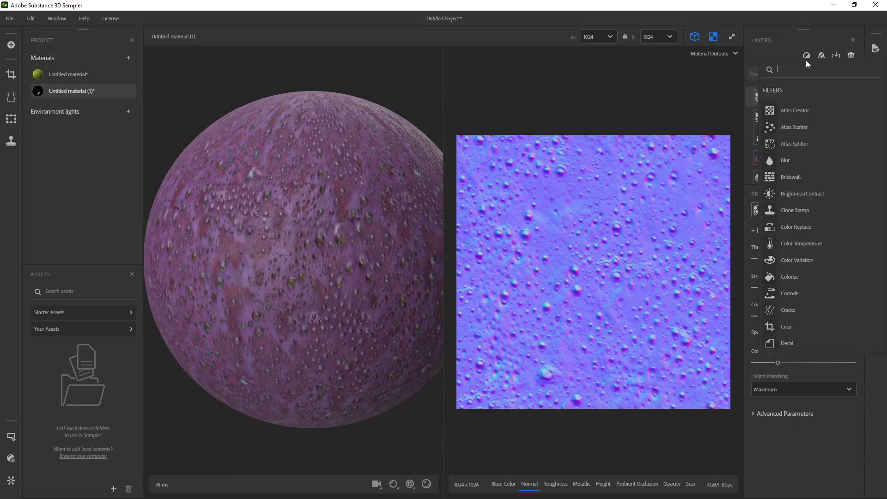
pyautogui.write('col')
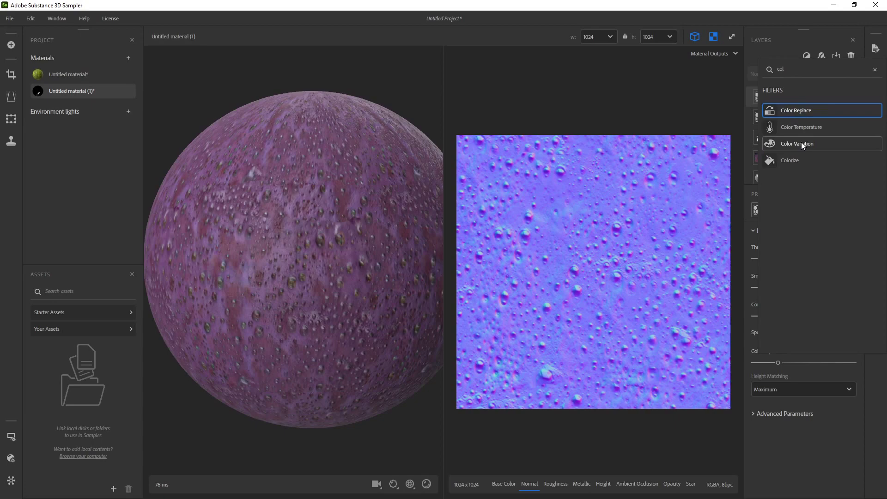
pyautogui.click(797, 116)
# Set the Color Replace filter's luminosity variation to 0.79 and its target color to a dark orange-red.
pyautogui.moveTo(296, 270); pyautogui.dragTo(317, 251)
pyautogui.scroll(5, 272, 306)
pyautogui.moveTo(804, 326); pyautogui.dragTo(830, 327)
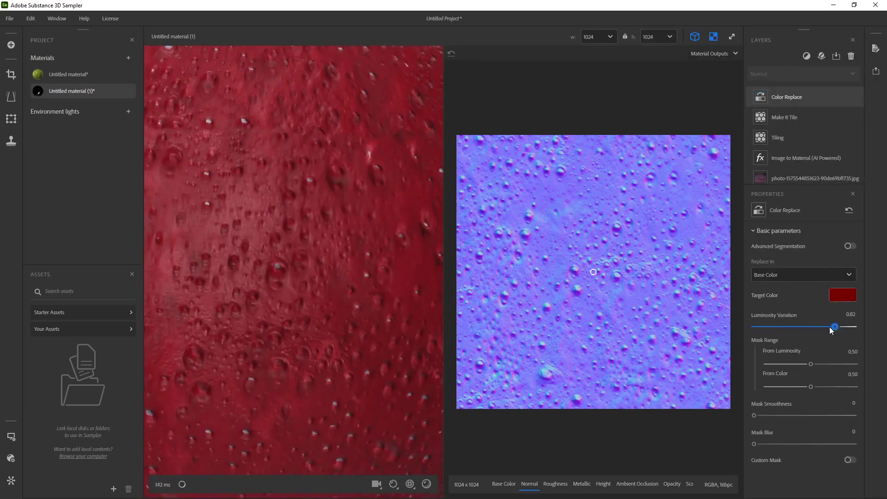
pyautogui.click(843, 295)
pyautogui.click(551, 203)
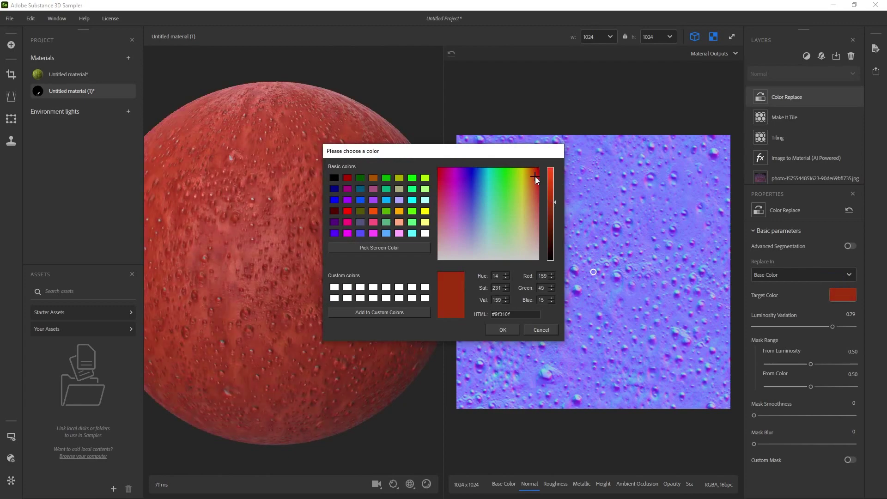
pyautogui.click(536, 180)
pyautogui.click(502, 329)
# Set Color Replace's From Luminosity to 0.10, mask smoothness to 0.29, range smoothness to -0.20 and mask blur to 3.
pyautogui.scroll(5, 301, 276)
pyautogui.moveTo(810, 363); pyautogui.dragTo(775, 364)
pyautogui.moveTo(755, 415); pyautogui.dragTo(783, 416)
pyautogui.moveTo(804, 444); pyautogui.dragTo(794, 444)
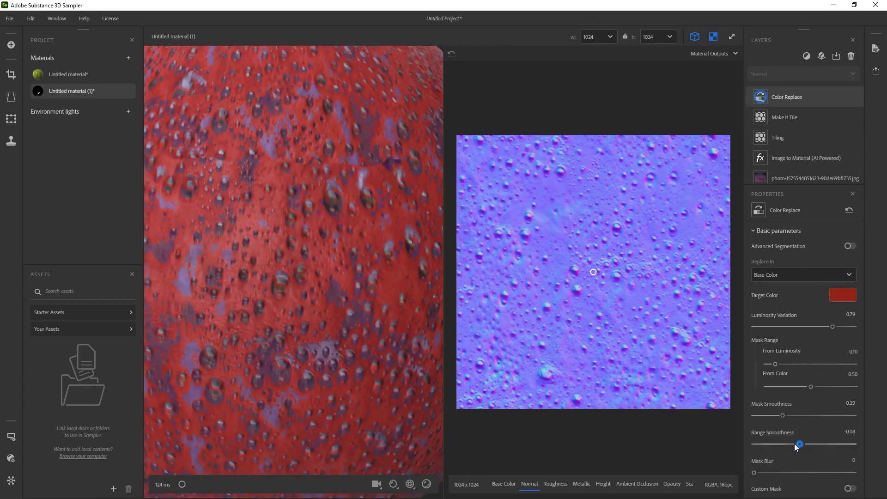
pyautogui.moveTo(755, 472); pyautogui.dragTo(856, 473)
pyautogui.scroll(-5, 309, 238)
pyautogui.scroll(2, 309, 241)
# Set the Color Replace mask's From Color range to 0.38, raise From Luminosity, and set luminosity variation to 0.93.
pyautogui.moveTo(811, 387); pyautogui.dragTo(784, 365)
pyautogui.moveTo(833, 326)
pyautogui.mouseDown()
pyautogui.moveTo(757, 326)
pyautogui.moveTo(847, 328)
pyautogui.mouseUp()
pyautogui.moveTo(784, 364); pyautogui.dragTo(786, 363)
# Turn on Advanced Segmentation in Color Replace with the mask taken from Base Color, and set From Luminosity to 0.35.
pyautogui.click(851, 246)
pyautogui.click(821, 276)
pyautogui.click(793, 306)
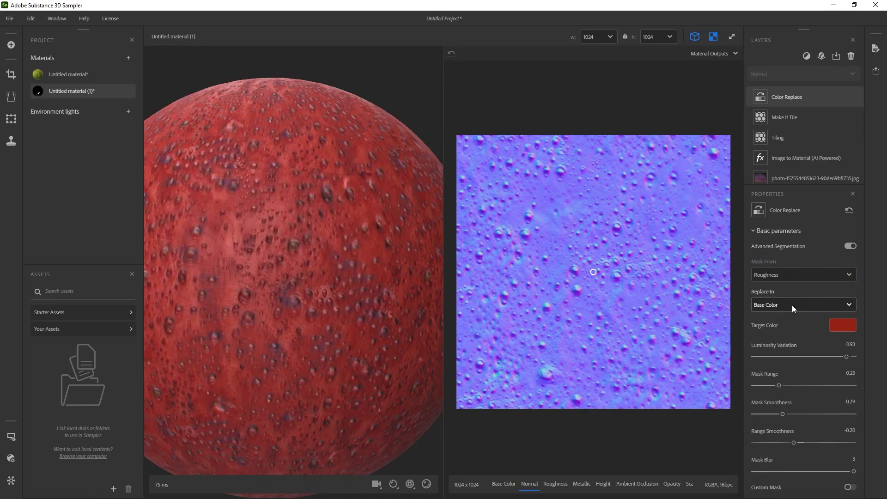
pyautogui.keyDown('shift'); pyautogui.moveTo(324, 259); pyautogui.dragTo(493, 263, button='right'); pyautogui.keyUp('shift')
pyautogui.click(806, 276)
pyautogui.click(790, 293)
pyautogui.moveTo(785, 393); pyautogui.dragTo(797, 394)
pyautogui.scroll(5, 348, 233)
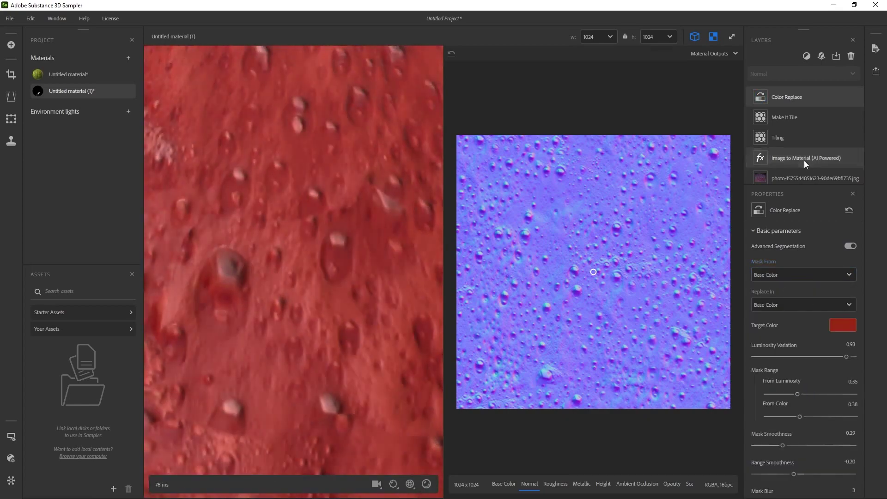
# Turn off Invert Normal in the Image to Material (AI Powered) layer.
pyautogui.click(804, 159)
pyautogui.scroll(2, 490, 235)
pyautogui.scroll(-5, 307, 117)
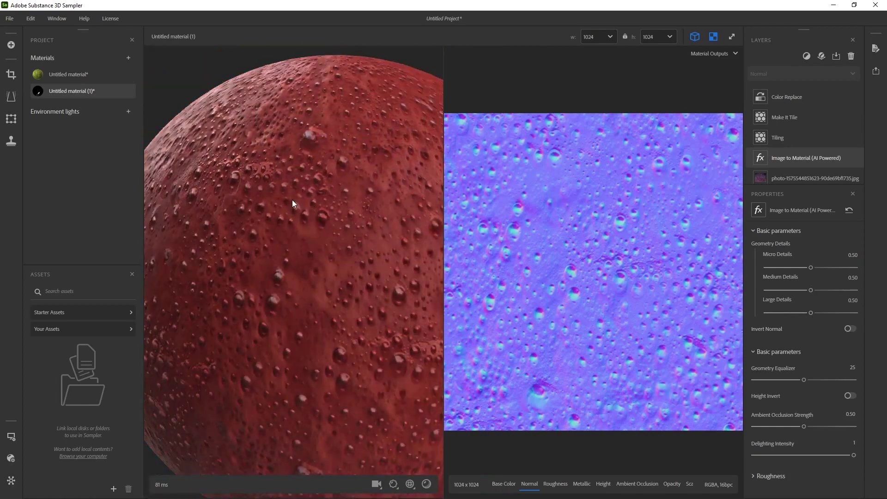
# Add a Metal Finish filter above the Color Replace layer.
pyautogui.click(804, 118)
pyautogui.click(807, 98)
pyautogui.click(807, 56)
pyautogui.write('adj')
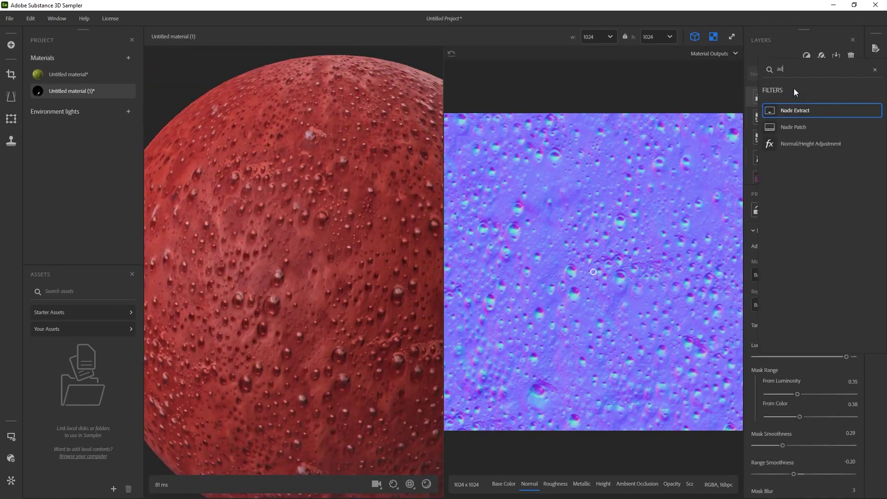
pyautogui.press('BackSpace')
pyautogui.press('BackSpace')
pyautogui.press('BackSpace')
pyautogui.scroll(-3, 832, 203)
pyautogui.scroll(-5, 822, 249)
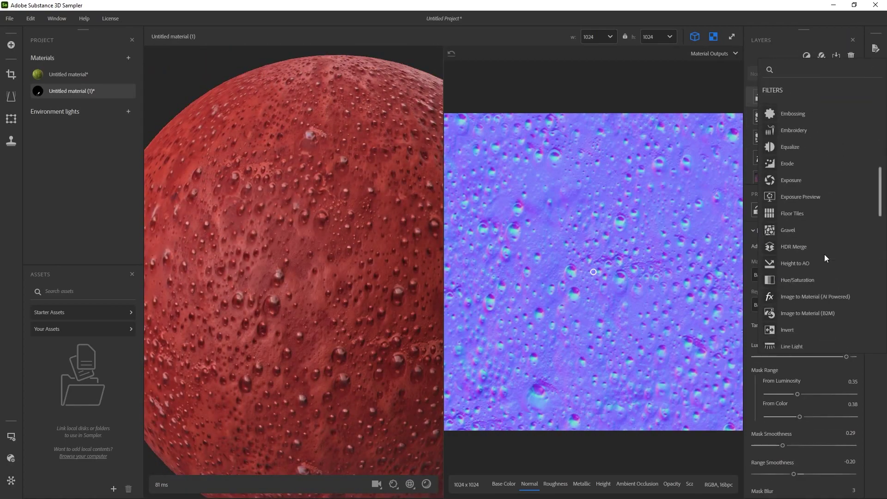
pyautogui.scroll(-3, 820, 240)
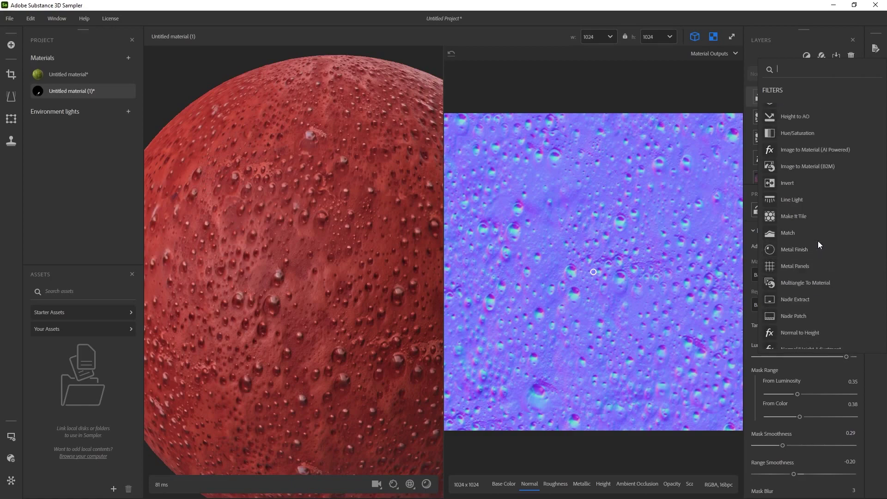
pyautogui.click(817, 242)
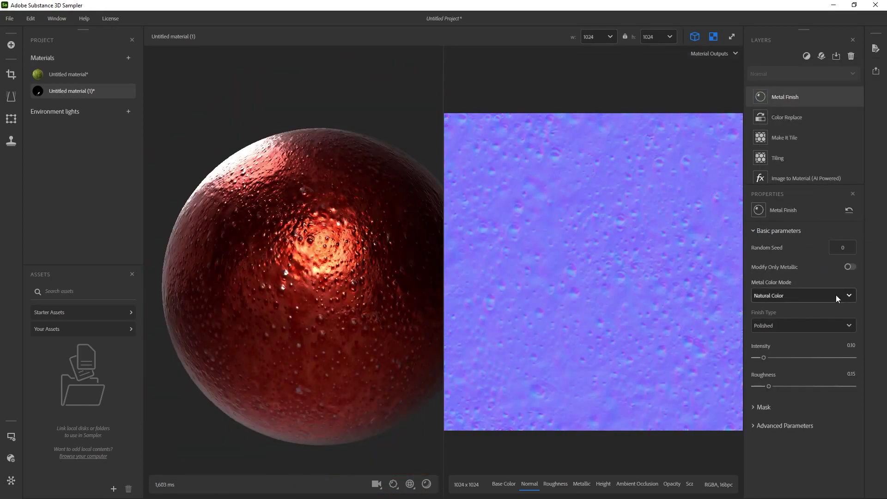
# Try the Polished metal finish with intensity 0.12 and roughness 0.65.
pyautogui.moveTo(764, 358); pyautogui.dragTo(762, 358)
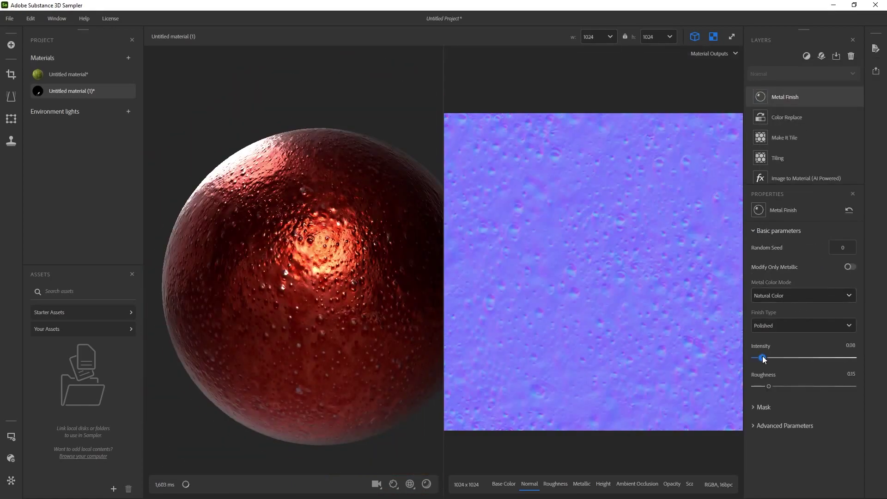
pyautogui.moveTo(763, 359); pyautogui.dragTo(764, 359)
pyautogui.moveTo(769, 386); pyautogui.dragTo(818, 387)
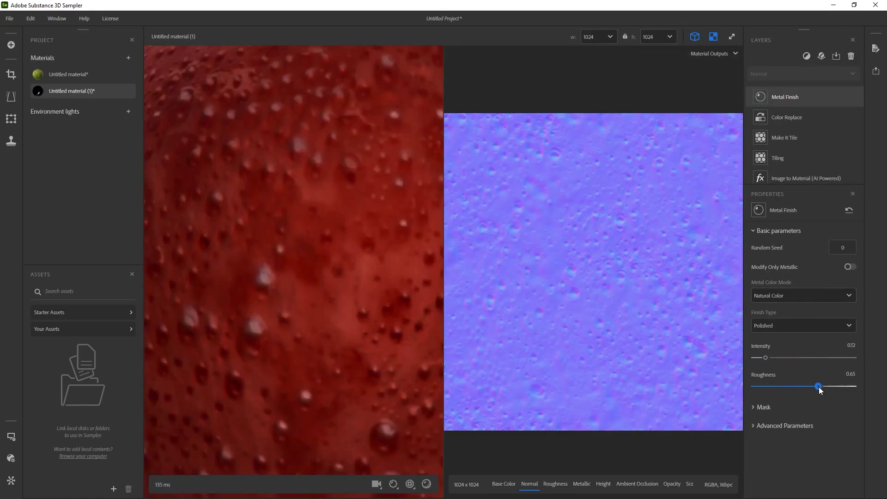
# Change the Metal Finish type to Hammered and set its scale to 0.47.
pyautogui.click(804, 326)
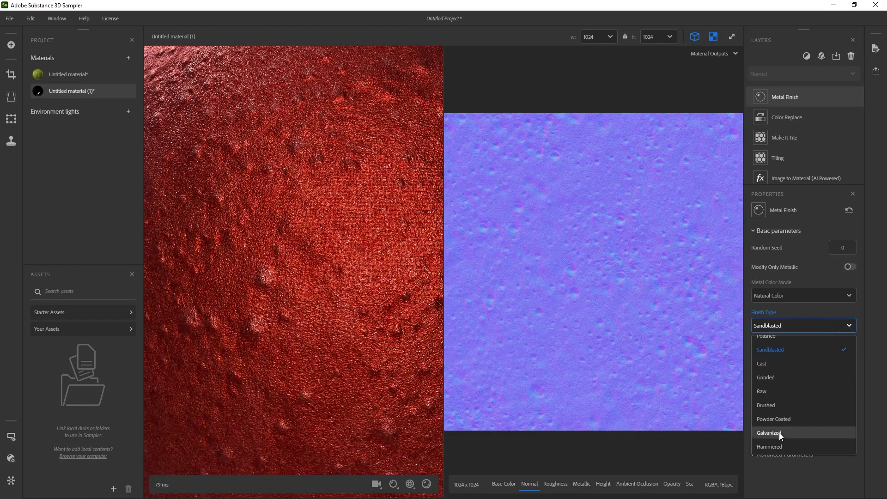
pyautogui.click(803, 404)
pyautogui.scroll(4, 349, 233)
pyautogui.moveTo(804, 386); pyautogui.dragTo(801, 386)
# Try Modify Only Metallic with metallic intensity 0.86 and the Custom Color metal mode on the Metal Finish filter.
pyautogui.click(850, 267)
pyautogui.moveTo(804, 298); pyautogui.dragTo(826, 299)
pyautogui.moveTo(826, 299); pyautogui.dragTo(840, 299)
pyautogui.click(799, 296)
pyautogui.click(798, 327)
pyautogui.click(798, 295)
pyautogui.scroll(-2, 796, 365)
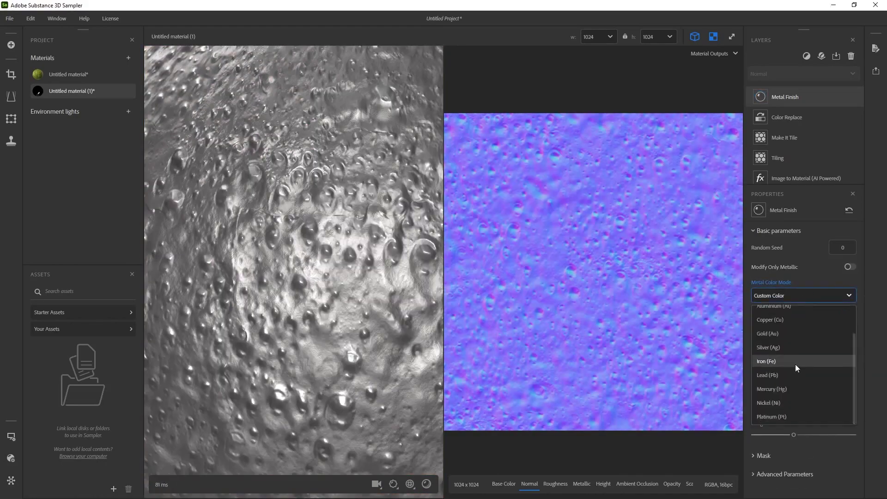
pyautogui.click(849, 267)
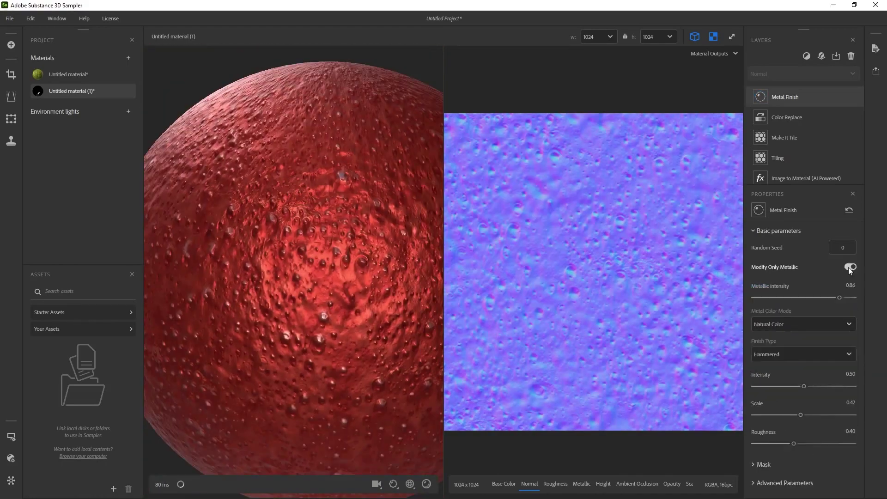
pyautogui.click(850, 267)
# Set the Hammered finish's intensity to 0.53 and lower its roughness.
pyautogui.click(800, 325)
pyautogui.click(801, 326)
pyautogui.scroll(-3, 370, 258)
pyautogui.moveTo(370, 259); pyautogui.dragTo(387, 292)
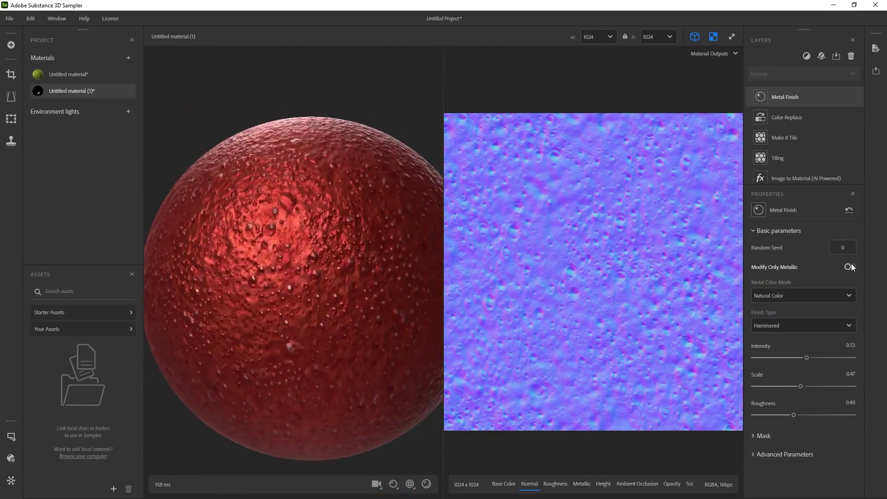
pyautogui.click(843, 248)
pyautogui.moveTo(793, 415); pyautogui.dragTo(777, 415)
# Turn off the Metallic channel in the Metal Finish filter's advanced parameters.
pyautogui.click(785, 455)
pyautogui.scroll(-1, 792, 456)
pyautogui.scroll(-4, 791, 454)
pyautogui.click(850, 306)
pyautogui.scroll(3, 356, 318)
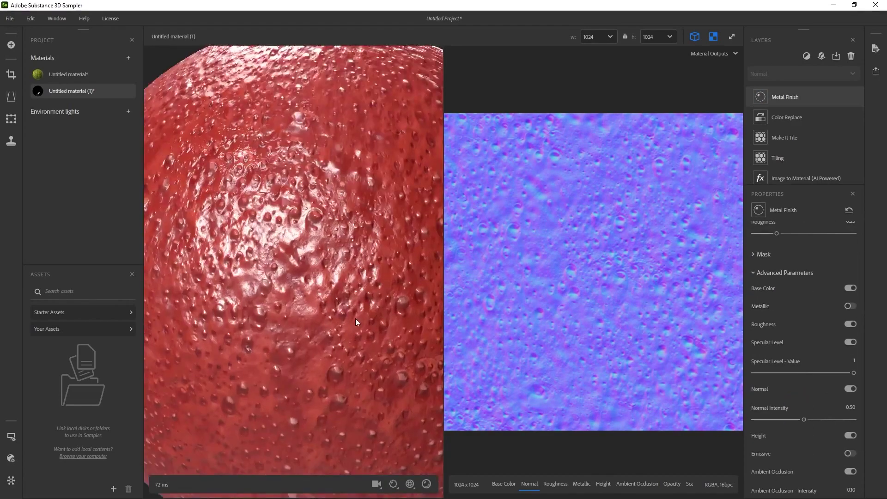
pyautogui.scroll(-3, 356, 318)
pyautogui.scroll(3, 833, 231)
# Set the Metal Finish roughness to 0.34 and display the roughness map in the 2D view.
pyautogui.moveTo(779, 348); pyautogui.dragTo(789, 348)
pyautogui.click(555, 484)
pyautogui.scroll(-3, 584, 306)
pyautogui.scroll(3, 584, 307)
pyautogui.scroll(-1, 794, 215)
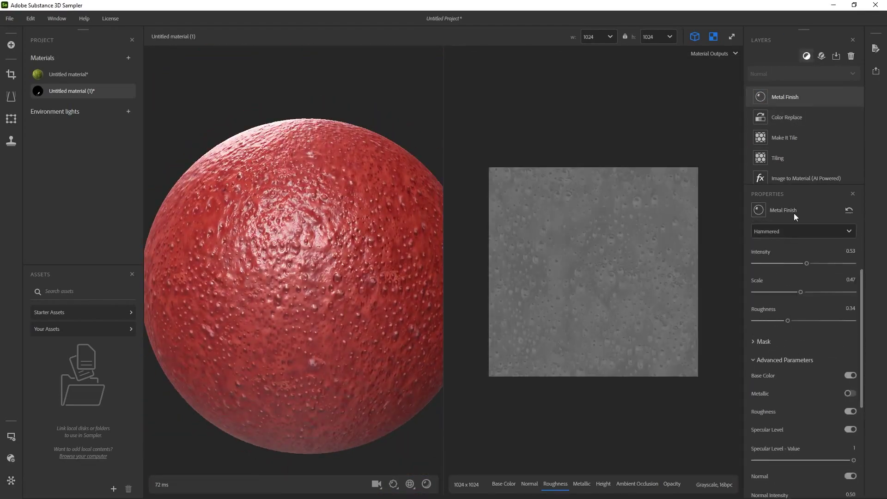
# Add a Colorize filter above Metal Finish and set its base color to light cyan.
pyautogui.click(807, 56)
pyautogui.scroll(-10, 828, 213)
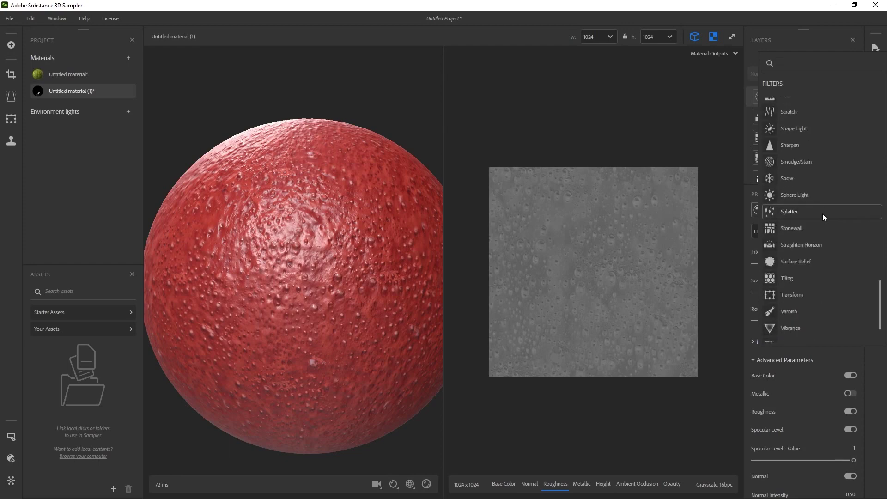
pyautogui.scroll(5, 820, 210)
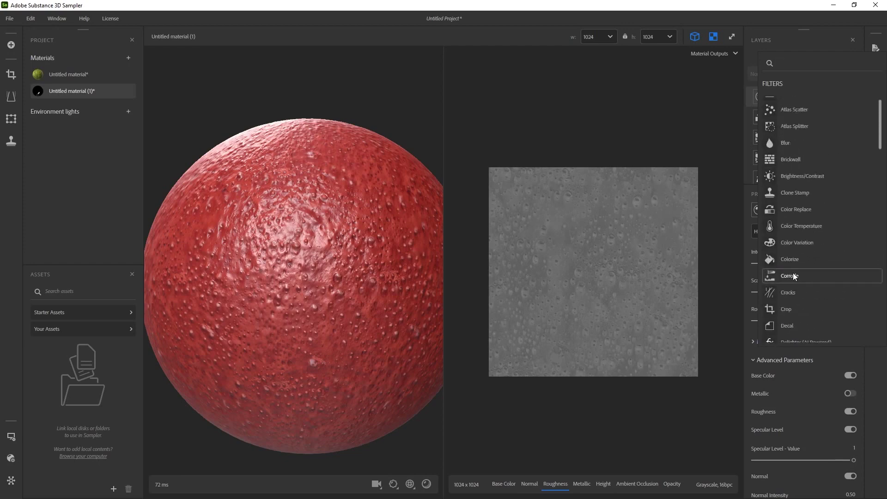
pyautogui.click(804, 277)
pyautogui.click(841, 283)
pyautogui.moveTo(499, 194); pyautogui.dragTo(486, 196)
pyautogui.click(503, 329)
# Compare Colorize with Keep Luminosity on and off, and darken its base color to a deep teal.
pyautogui.click(850, 295)
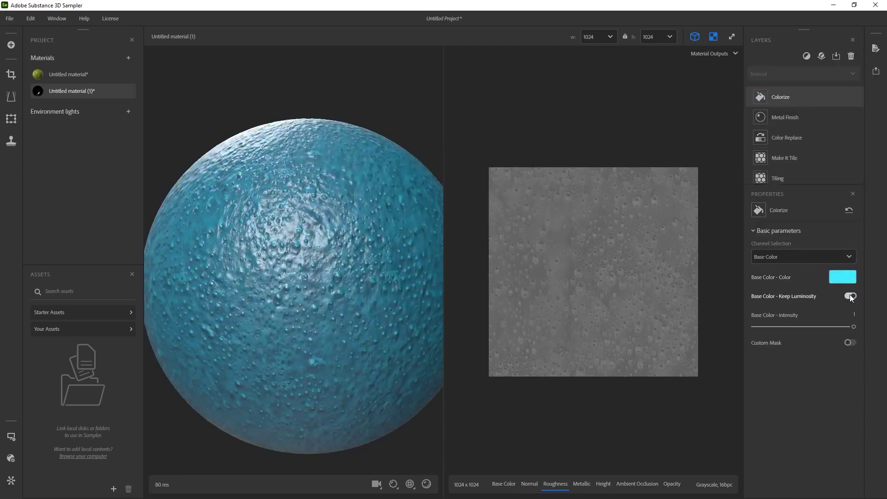
pyautogui.click(849, 294)
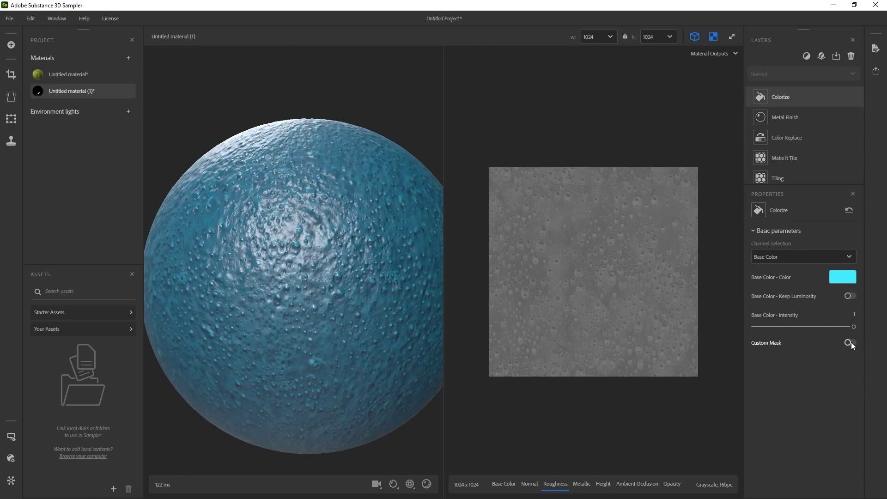
pyautogui.click(850, 296)
pyautogui.click(842, 277)
pyautogui.moveTo(551, 169); pyautogui.dragTo(551, 217)
pyautogui.click(503, 330)
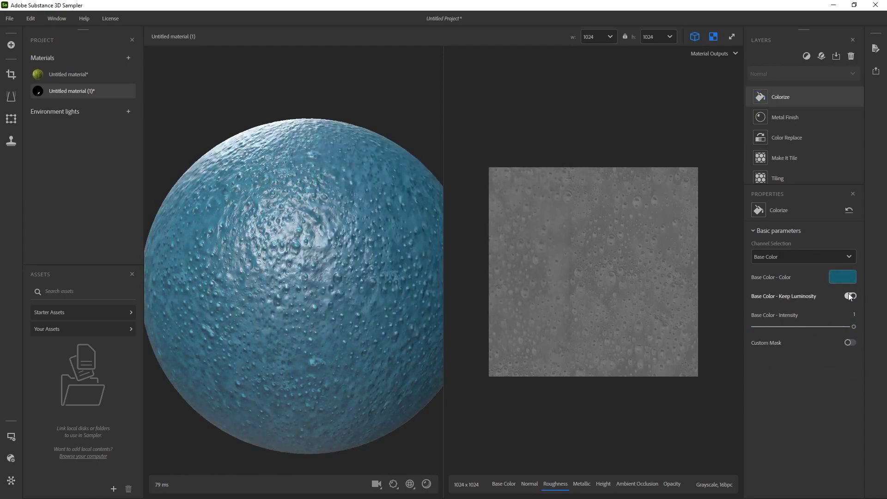
# Try another channel selection in the Colorize filter, and delete the Colorize layer.
pyautogui.click(803, 257)
pyautogui.click(786, 289)
pyautogui.scroll(5, 354, 392)
pyautogui.scroll(-5, 354, 393)
pyautogui.click(851, 56)
# Clear the export queue and rename the red droplet material to "Insect red skin".
pyautogui.click(876, 73)
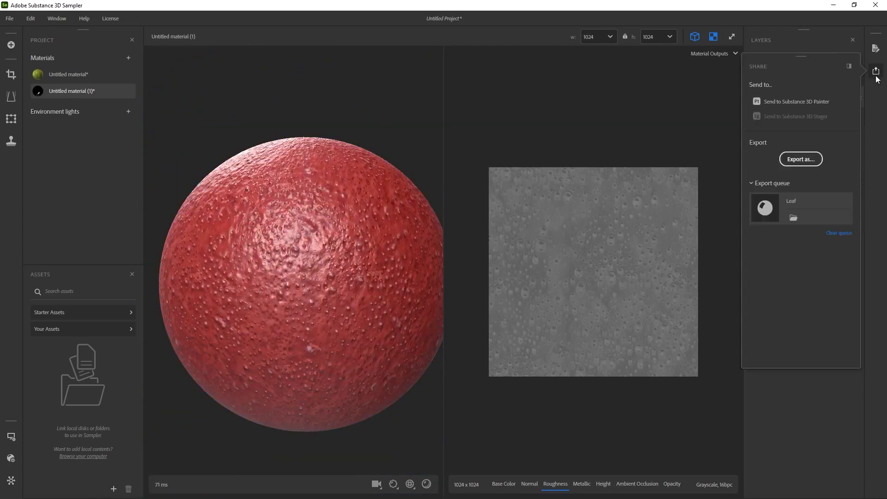
pyautogui.click(839, 233)
pyautogui.rightClick(73, 90)
pyautogui.click(121, 146)
pyautogui.write('Insect red skin')
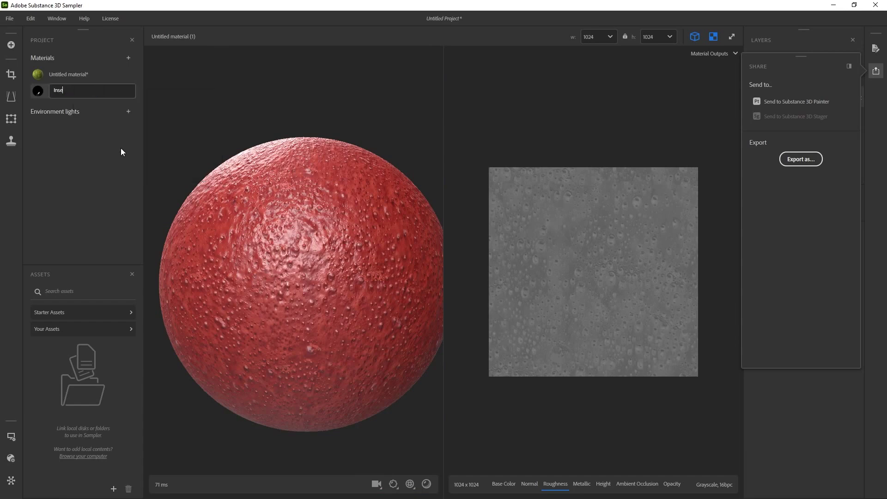
pyautogui.press('Return')
# Rename the green untitled material to "Leaf".
pyautogui.rightClick(55, 69)
pyautogui.click(74, 125)
pyautogui.write('Leaf')
pyautogui.press('Return')
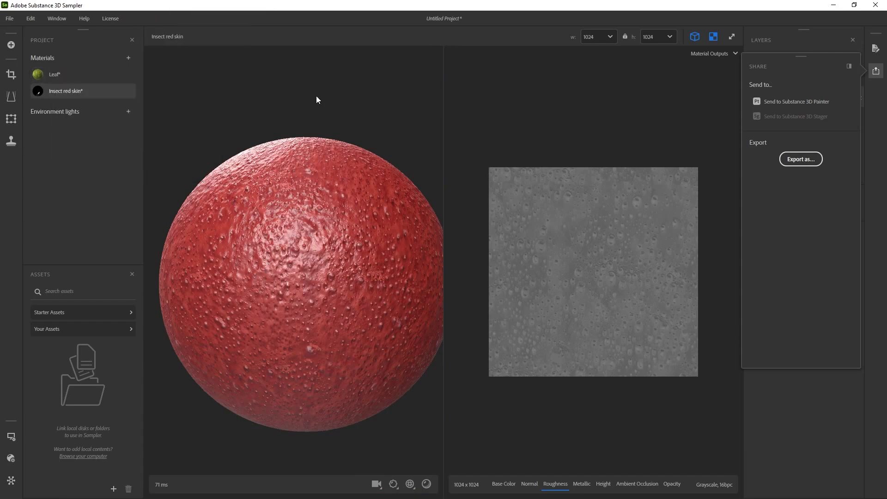
# Create a new material from the blue cell-structure photo using Image to Material (AI Powered), previewed in the 3D view only.
pyautogui.click(129, 57)
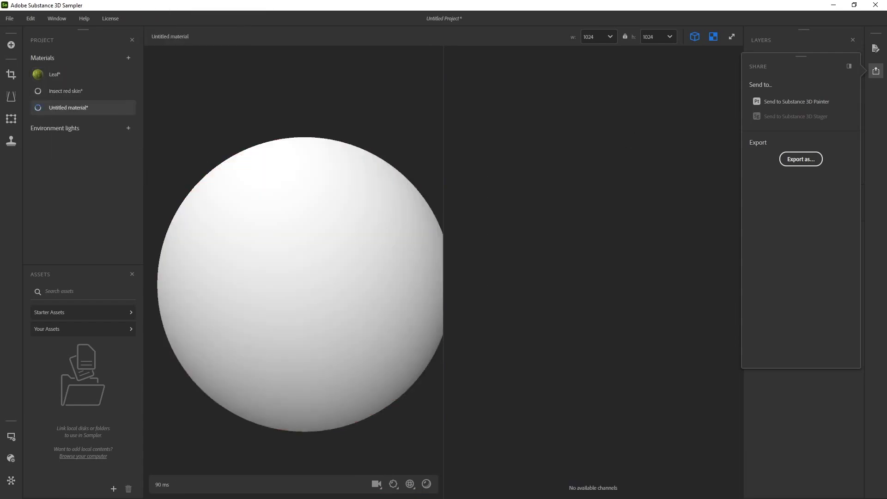
pyautogui.click(695, 37)
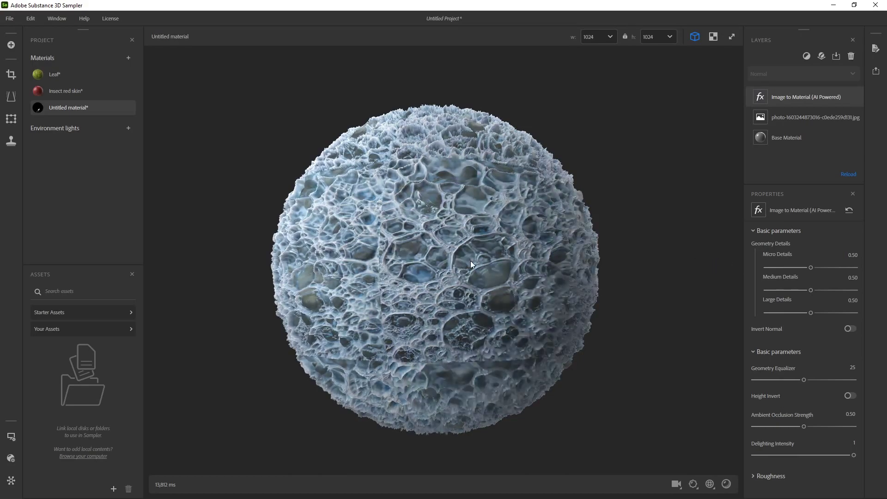
pyautogui.scroll(3, 470, 261)
pyautogui.keyDown('alt'); pyautogui.moveTo(470, 262); pyautogui.dragTo(472, 301); pyautogui.keyUp('alt')
# Add a Transform filter, adjust its frame, and display the normal map in the 2D view beside the 3D preview.
pyautogui.click(807, 56)
pyautogui.write('tra')
pyautogui.click(792, 178)
pyautogui.click(530, 484)
pyautogui.moveTo(593, 156); pyautogui.dragTo(594, 123)
pyautogui.click(504, 485)
pyautogui.click(530, 484)
# Try Invert Normal in the Image to Material (AI Powered) layer and switch it back off.
pyautogui.keyDown('alt'); pyautogui.moveTo(194, 296); pyautogui.dragTo(241, 293); pyautogui.keyUp('alt')
pyautogui.scroll(5, 241, 290)
pyautogui.scroll(5, 575, 313)
pyautogui.scroll(-5, 574, 313)
pyautogui.click(806, 117)
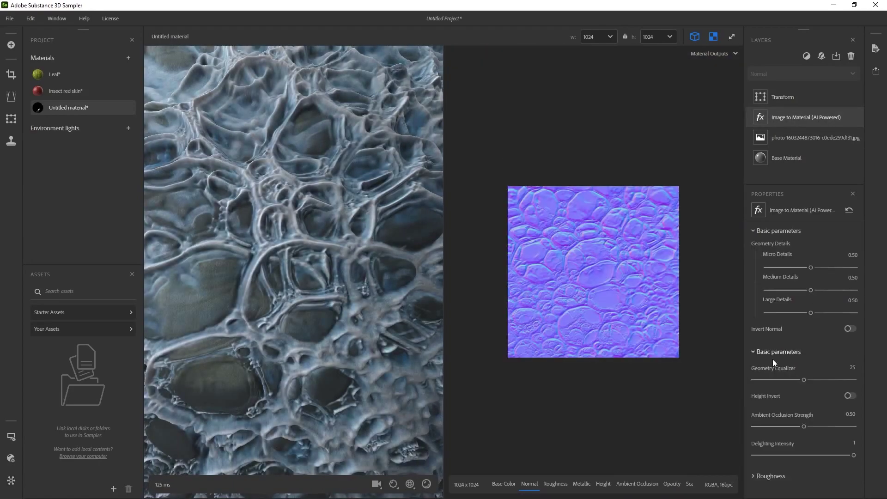
pyautogui.click(850, 329)
pyautogui.click(850, 365)
pyautogui.click(850, 365)
pyautogui.scroll(-5, 336, 185)
pyautogui.click(850, 329)
pyautogui.keyDown('alt'); pyautogui.moveTo(336, 222); pyautogui.dragTo(305, 218); pyautogui.keyUp('alt')
# Add a Tiling filter above Transform, adjust its crop frame, and reduce the preview's displacement height scale.
pyautogui.click(807, 56)
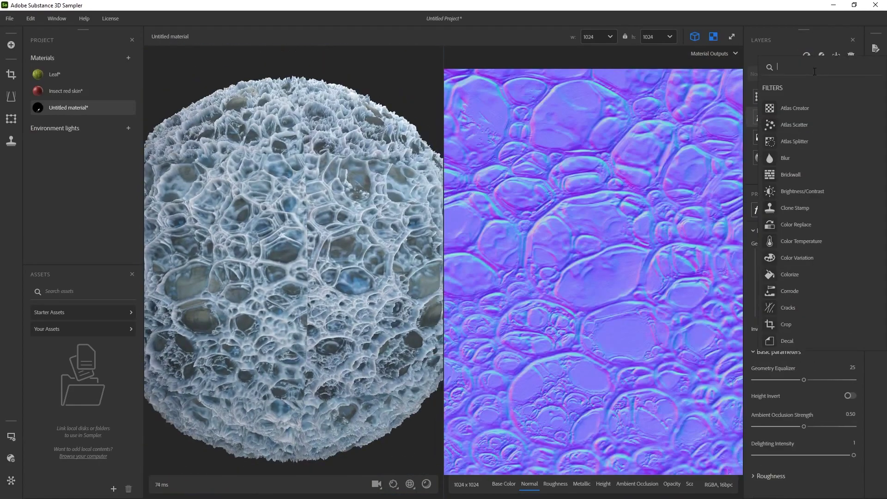
pyautogui.write('til')
pyautogui.click(792, 107)
pyautogui.scroll(-5, 600, 273)
pyautogui.moveTo(698, 167)
pyautogui.mouseDown()
pyautogui.moveTo(680, 168)
pyautogui.moveTo(699, 165)
pyautogui.mouseUp()
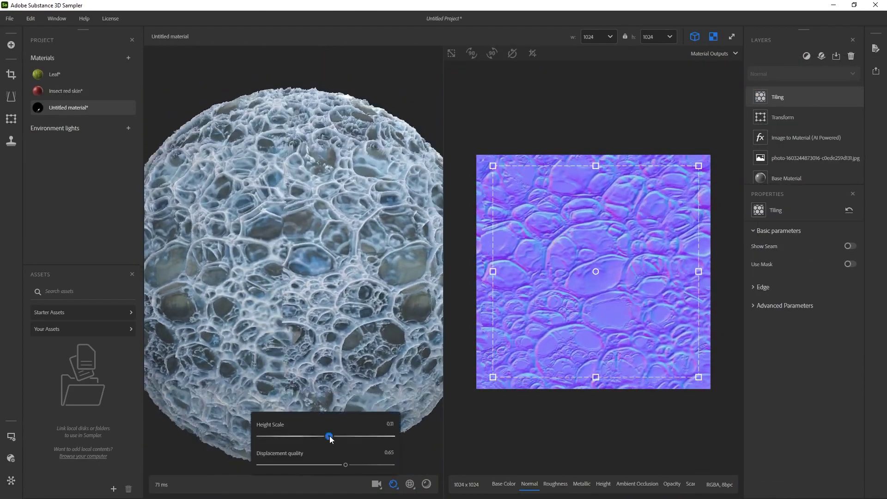
# Add a Make It Tile filter above the Tiling layer and tune its basic parameters.
pyautogui.click(822, 56)
pyautogui.write('ma')
pyautogui.click(794, 144)
pyautogui.keyDown('alt'); pyautogui.moveTo(313, 260); pyautogui.dragTo(334, 279); pyautogui.keyUp('alt')
pyautogui.scroll(2, 334, 279)
pyautogui.moveTo(840, 259)
pyautogui.mouseDown()
pyautogui.moveTo(831, 260)
pyautogui.moveTo(841, 259)
pyautogui.mouseUp()
pyautogui.moveTo(851, 316); pyautogui.dragTo(797, 317)
# Add a Color Variation filter above Make It Tile and set its color count to 3.
pyautogui.click(822, 56)
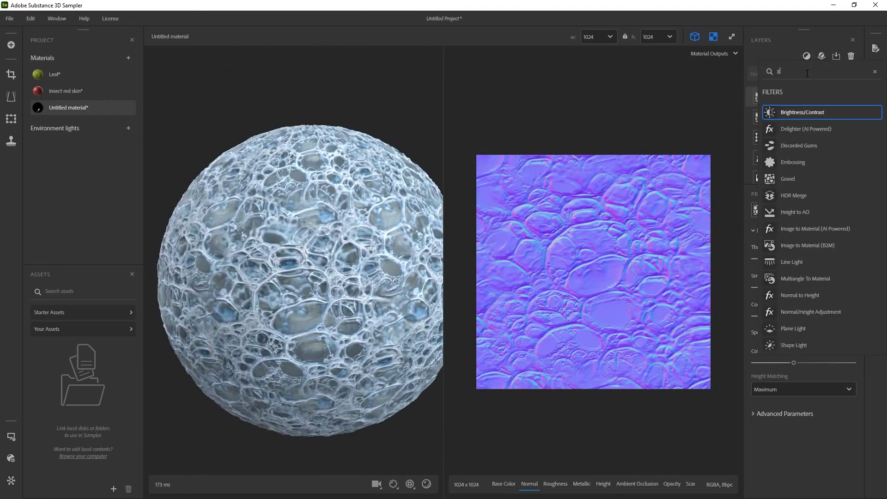
pyautogui.click(809, 146)
pyautogui.click(850, 246)
pyautogui.write('3')
pyautogui.press('Return')
# Set the Color Variation colors to dark grey for Color 1, dark red for Color 2 and orange for Color 3.
pyautogui.click(843, 365)
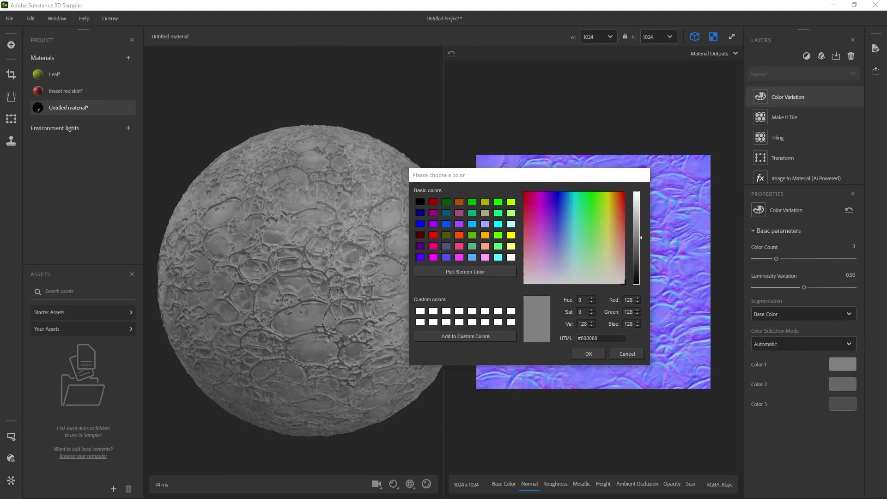
pyautogui.moveTo(639, 238); pyautogui.dragTo(639, 270)
pyautogui.click(589, 354)
pyautogui.click(843, 404)
pyautogui.moveTo(553, 235)
pyautogui.mouseDown()
pyautogui.moveTo(553, 199)
pyautogui.moveTo(553, 236)
pyautogui.mouseUp()
pyautogui.click(504, 330)
pyautogui.click(843, 385)
pyautogui.click(504, 329)
# Set the Color Variation filter's luminosity variation to 0.58.
pyautogui.scroll(10, 296, 259)
pyautogui.moveTo(804, 288)
pyautogui.mouseDown()
pyautogui.moveTo(778, 288)
pyautogui.moveTo(812, 287)
pyautogui.mouseUp()
pyautogui.click(799, 344)
pyautogui.click(800, 342)
pyautogui.scroll(-8, 296, 259)
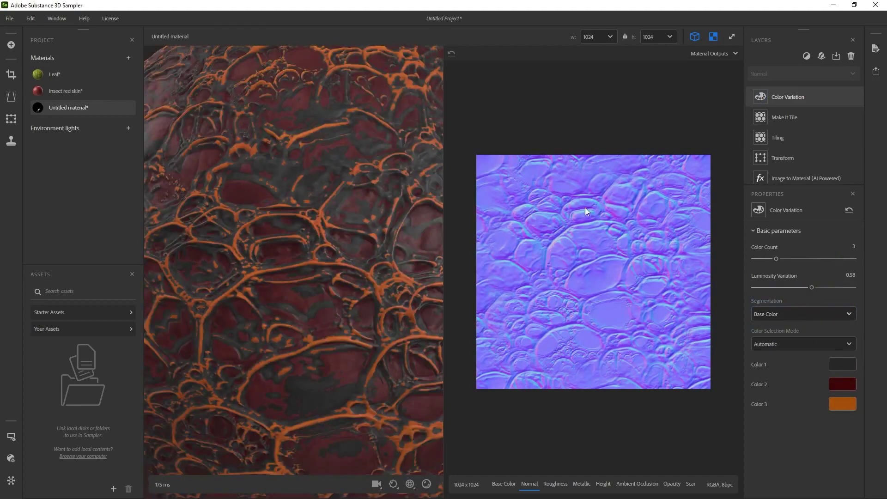
# Change the Color Variation filter's Color 3 to a deep red and Color 2 to a near-black red.
pyautogui.click(843, 404)
pyautogui.click(537, 178)
pyautogui.moveTo(553, 199); pyautogui.dragTo(550, 243)
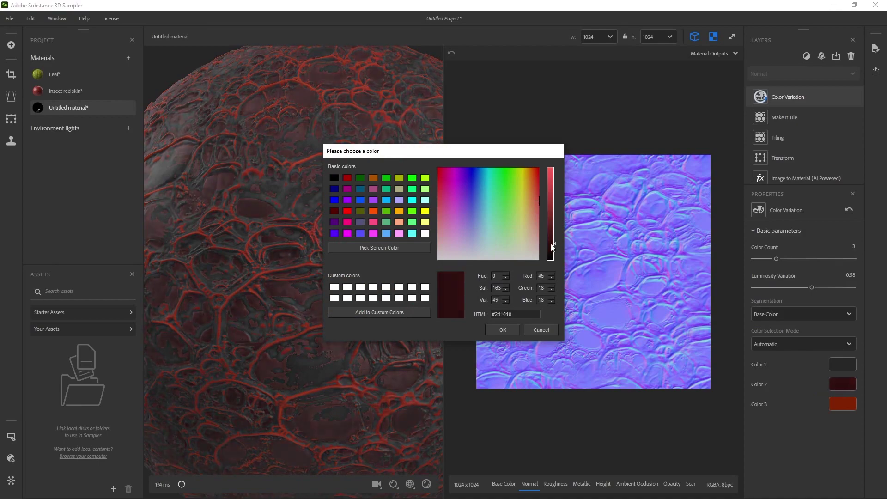
pyautogui.click(517, 329)
# Add a Dust filter above the Color Variation layer.
pyautogui.click(806, 56)
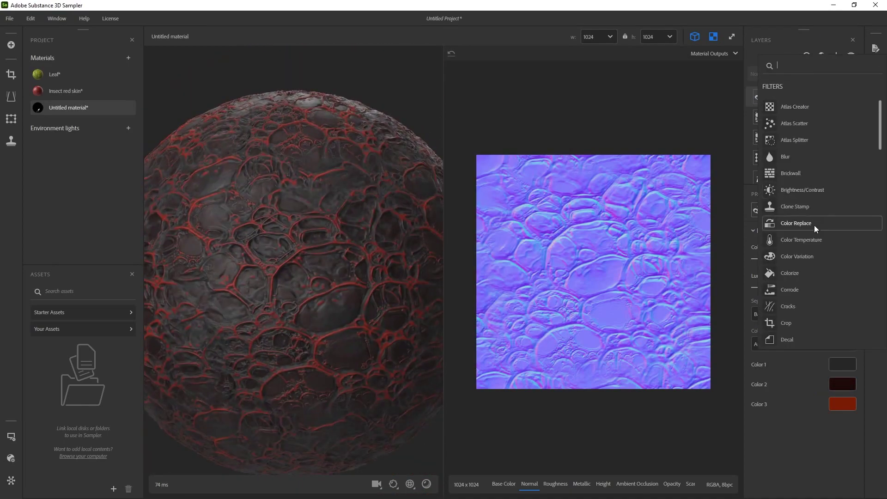
pyautogui.scroll(-4, 809, 199)
pyautogui.click(797, 165)
pyautogui.moveTo(805, 300); pyautogui.dragTo(808, 301)
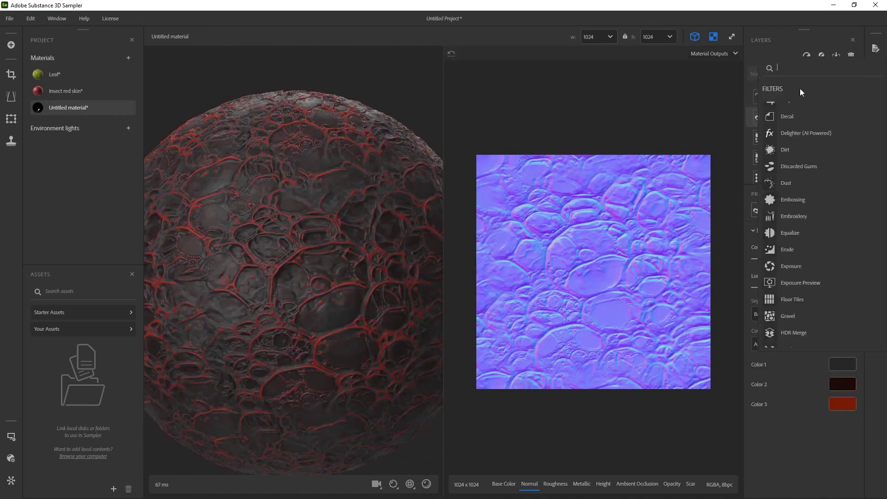
# Try a Varnish filter below Dust with coat thickness 0.04, roughness 0.17 and a custom mask, and delete it.
pyautogui.write('fi')
pyautogui.press('BackSpace')
pyautogui.press('BackSpace')
pyautogui.scroll(-10, 816, 223)
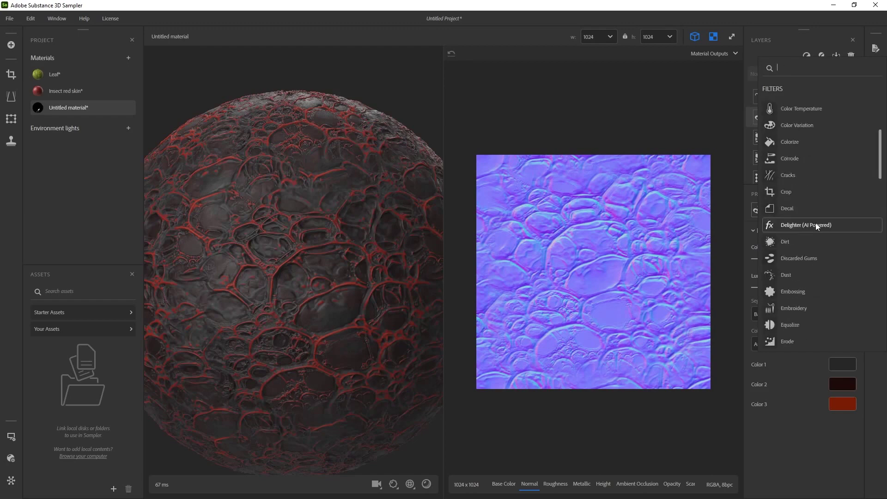
pyautogui.scroll(-12, 838, 225)
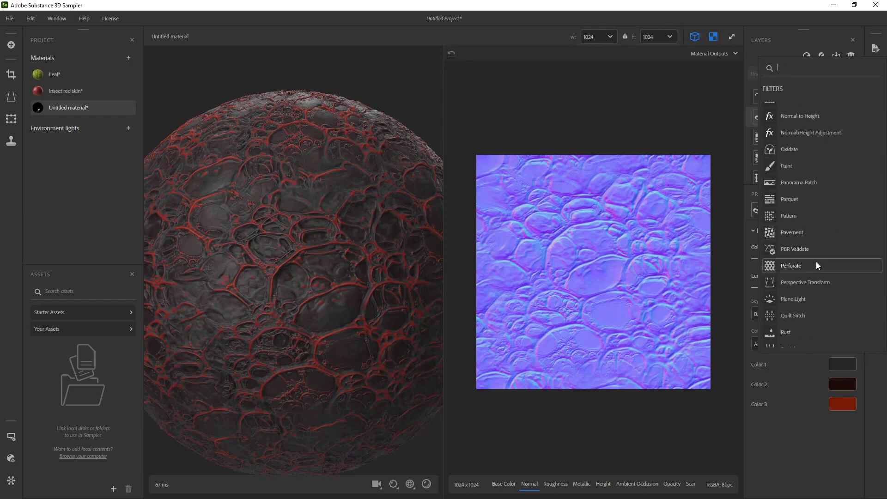
pyautogui.scroll(-4, 819, 255)
pyautogui.click(818, 256)
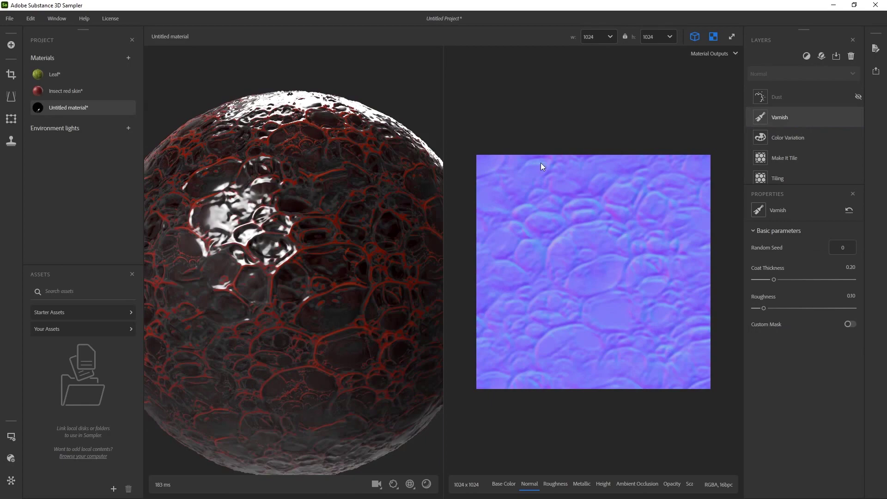
pyautogui.moveTo(774, 279); pyautogui.dragTo(771, 310)
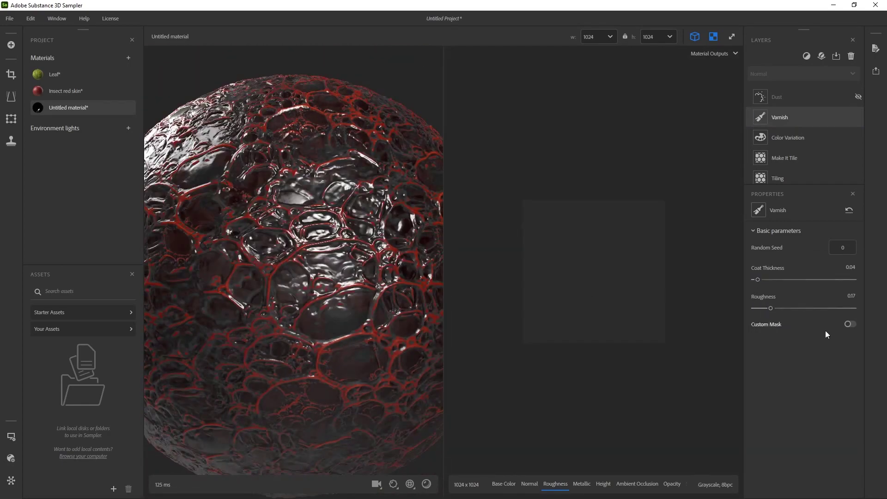
pyautogui.click(850, 324)
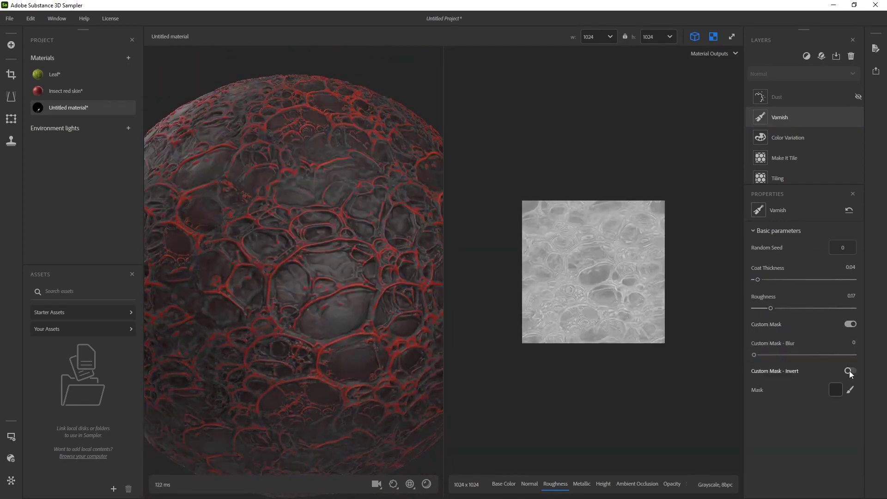
pyautogui.press('Delete')
# Adjust the Image to Material layer's roughness settings: lower the base value and raise the variations, variations softness and albedo details importance.
pyautogui.scroll(-3, 783, 134)
pyautogui.click(798, 141)
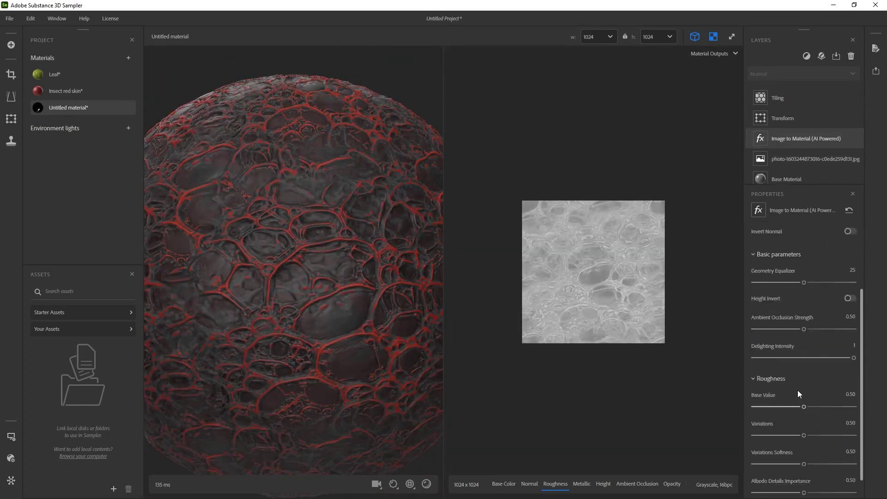
pyautogui.moveTo(804, 383); pyautogui.dragTo(781, 382)
pyautogui.moveTo(819, 411); pyautogui.dragTo(829, 411)
pyautogui.moveTo(804, 440); pyautogui.dragTo(815, 440)
pyautogui.moveTo(804, 469); pyautogui.dragTo(837, 468)
# Set the Dust filter's density to 0.41 and its spread contrast to 0.44.
pyautogui.moveTo(342, 268)
pyautogui.keyDown('shift'); pyautogui.mouseDown(button='right')
pyautogui.moveTo(261, 268)
pyautogui.moveTo(345, 265)
pyautogui.mouseUp(button='right'); pyautogui.keyUp('shift')
pyautogui.scroll(3, 804, 120)
pyautogui.click(794, 98)
pyautogui.moveTo(804, 328); pyautogui.dragTo(795, 357)
pyautogui.moveTo(804, 414)
pyautogui.mouseDown()
pyautogui.moveTo(827, 414)
pyautogui.moveTo(798, 414)
pyautogui.mouseUp()
# Change the dust color to a very dark red.
pyautogui.click(843, 268)
pyautogui.click(535, 178)
pyautogui.moveTo(551, 233); pyautogui.dragTo(551, 248)
pyautogui.click(503, 329)
# Set the Dust filter's thickness to 0.63, intensity to 0.89 and color match to 0.76.
pyautogui.moveTo(810, 385); pyautogui.dragTo(817, 385)
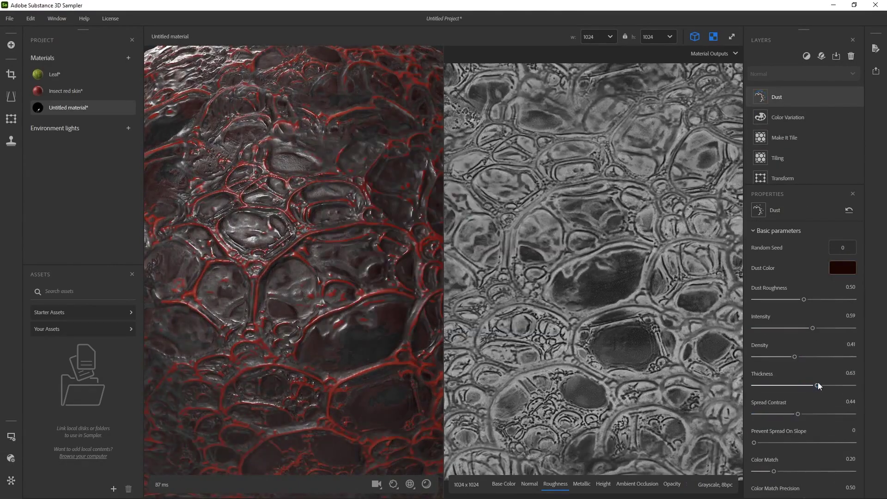
pyautogui.moveTo(812, 328); pyautogui.dragTo(843, 328)
pyautogui.scroll(-5, 326, 260)
pyautogui.scroll(5, 325, 261)
pyautogui.scroll(-2, 776, 407)
pyautogui.scroll(2, 812, 370)
pyautogui.moveTo(775, 422); pyautogui.dragTo(830, 421)
# Refine the Dust filter with density 0.44, spread contrast 0.64 and thickness 0.46.
pyautogui.click(838, 270)
pyautogui.click(503, 330)
pyautogui.scroll(-2, 804, 351)
pyautogui.moveTo(795, 307); pyautogui.dragTo(798, 306)
pyautogui.moveTo(798, 364); pyautogui.dragTo(818, 363)
pyautogui.moveTo(817, 335); pyautogui.dragTo(801, 335)
pyautogui.scroll(2, 802, 338)
pyautogui.keyDown('shift'); pyautogui.moveTo(351, 268); pyautogui.dragTo(303, 271, button='right'); pyautogui.keyUp('shift')
# Try a Rust filter above Dust with rust intensity 0, peel scale 0.59 and rust spread about 0.07, and delete it.
pyautogui.click(807, 56)
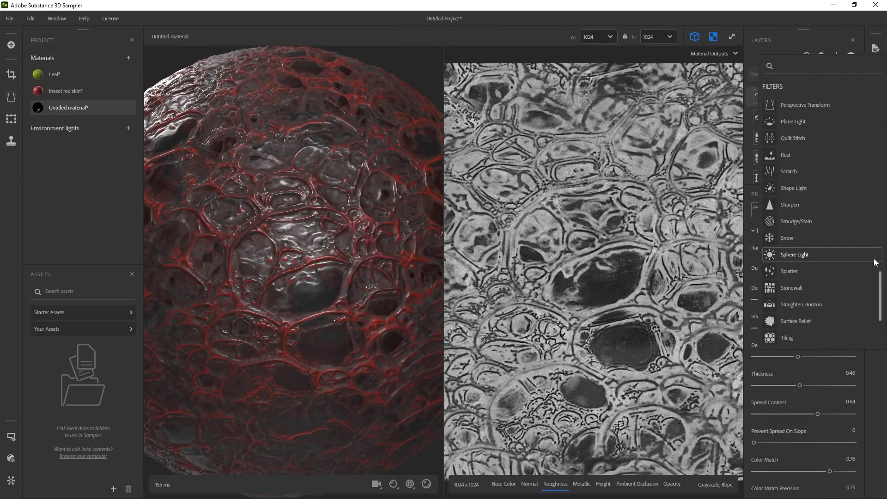
pyautogui.click(795, 257)
pyautogui.click(762, 376)
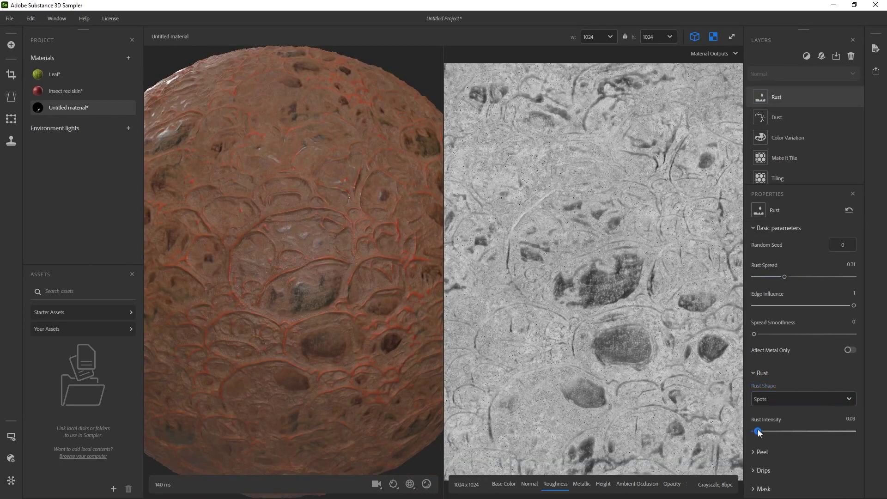
pyautogui.click(761, 459)
pyautogui.scroll(-2, 777, 416)
pyautogui.moveTo(786, 393); pyautogui.dragTo(813, 393)
pyautogui.moveTo(804, 421); pyautogui.dragTo(765, 421)
pyautogui.scroll(2, 794, 370)
pyautogui.moveTo(803, 280); pyautogui.dragTo(761, 280)
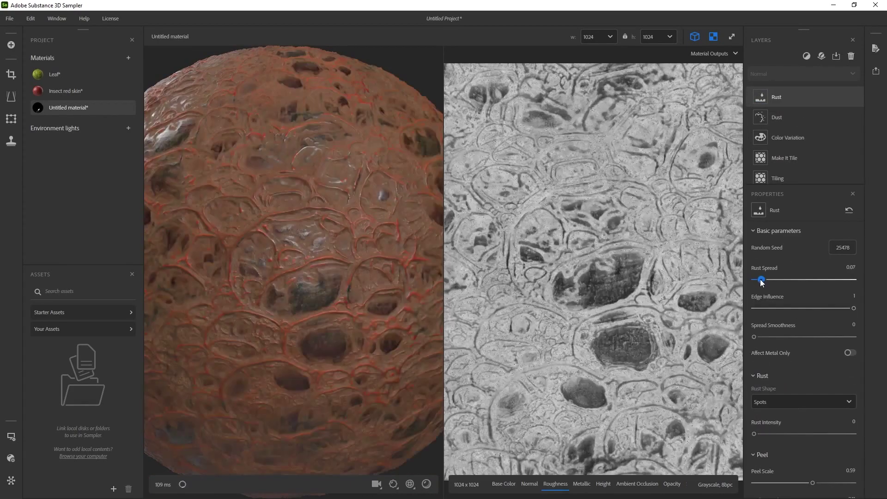
pyautogui.scroll(-2, 795, 370)
pyautogui.click(851, 55)
# Rename the untitled material as Insect pattern skin 1.
pyautogui.rightClick(69, 106)
pyautogui.click(96, 160)
pyautogui.write('Insect pattern skin 1')
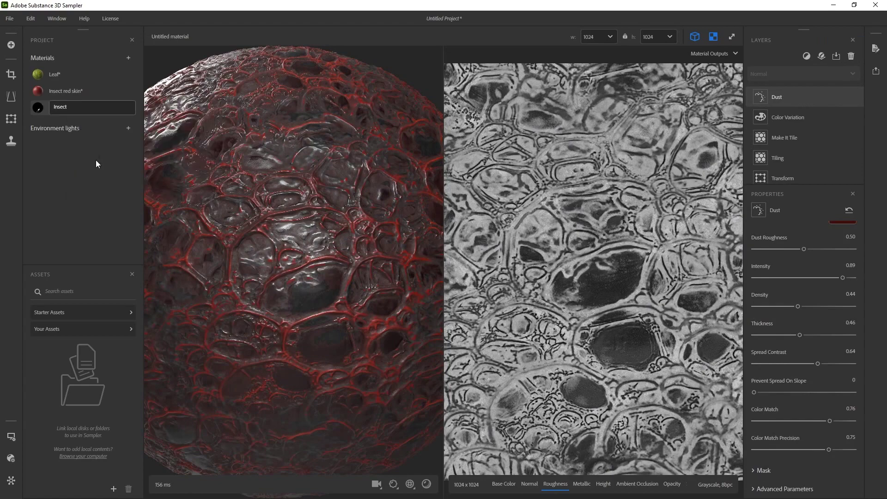
pyautogui.press('Return')
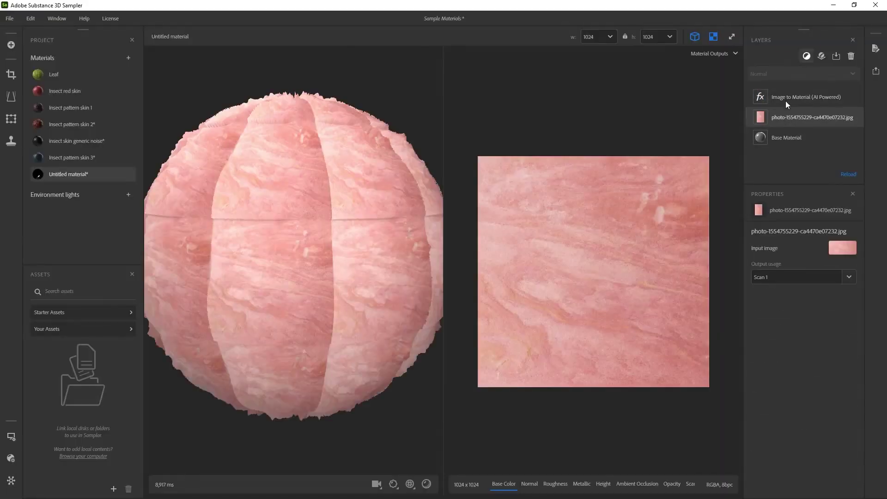
# Adjust the texture placement of the new pink stone material and add a Tiling filter.
pyautogui.moveTo(500, 215); pyautogui.dragTo(497, 228)
pyautogui.moveTo(484, 228); pyautogui.dragTo(469, 228)
pyautogui.click(806, 56)
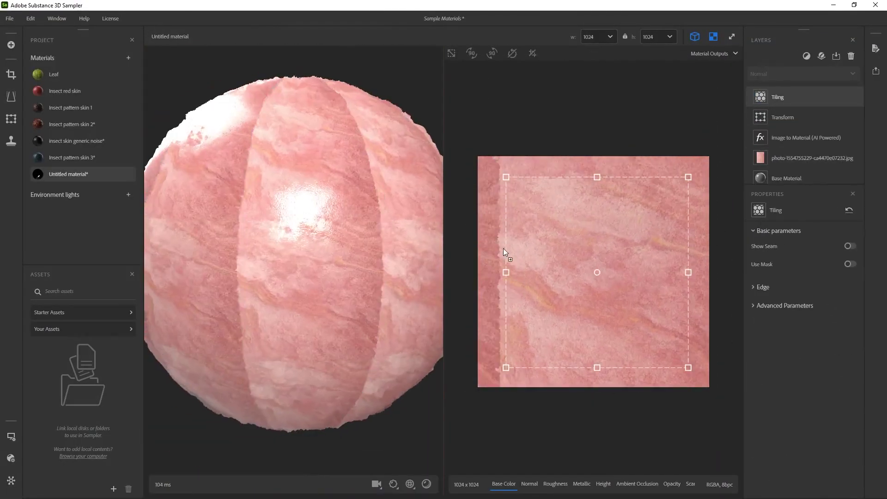
# Reposition and turn the pink texture in the Transform layer, and raise the Make It Tile smoothness.
pyautogui.click(782, 117)
pyautogui.scroll(-5, 593, 272)
pyautogui.moveTo(644, 198); pyautogui.dragTo(666, 286)
pyautogui.moveTo(611, 244); pyautogui.dragTo(592, 246)
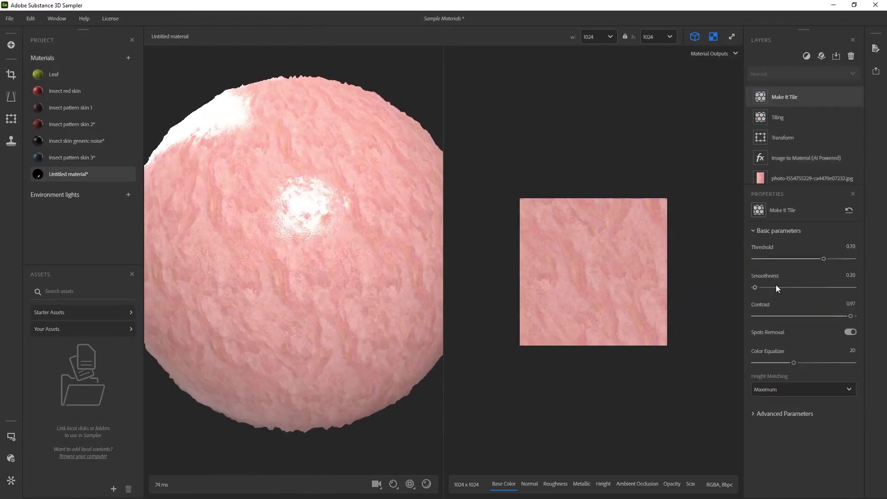
pyautogui.moveTo(776, 284); pyautogui.dragTo(803, 290)
# Rotate, enlarge and shift the pink texture in the Transform layer so its streaks run vertically.
pyautogui.click(783, 137)
pyautogui.moveTo(610, 165); pyautogui.dragTo(613, 187)
pyautogui.moveTo(596, 93); pyautogui.dragTo(656, 106)
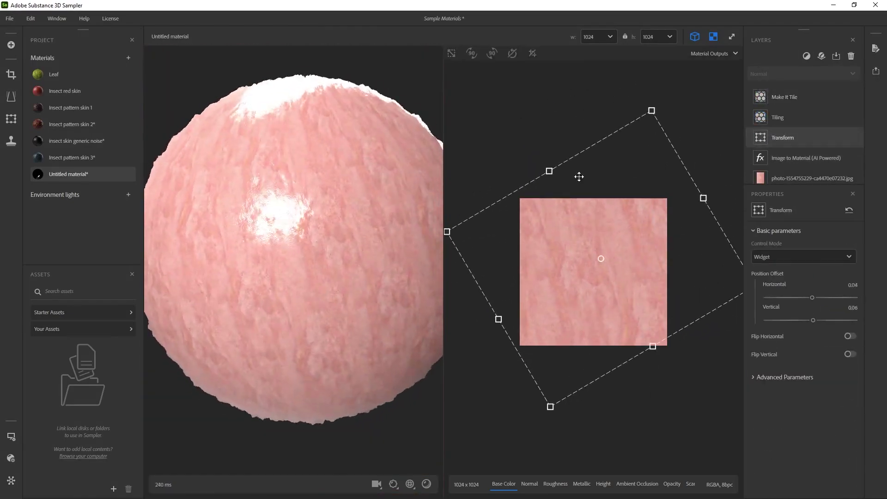
pyautogui.moveTo(499, 318); pyautogui.dragTo(479, 329)
pyautogui.moveTo(592, 309); pyautogui.dragTo(603, 294)
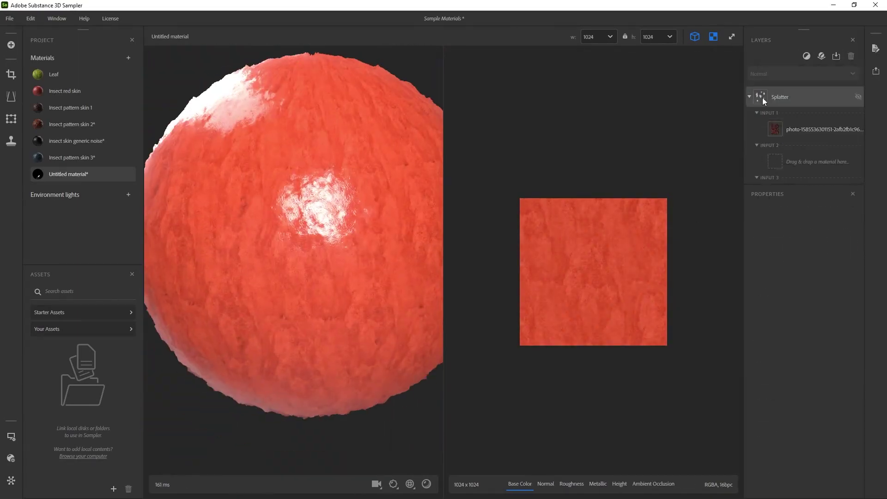
# Try Insect pattern skin 2 as a Splatter input, and try a Metal Finish filter above Colorize instead.
pyautogui.moveTo(72, 124); pyautogui.dragTo(816, 122)
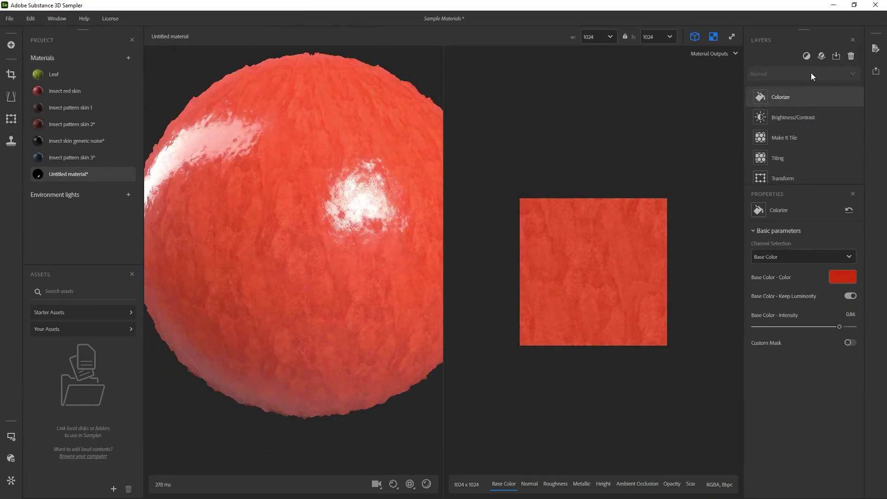
pyautogui.click(807, 56)
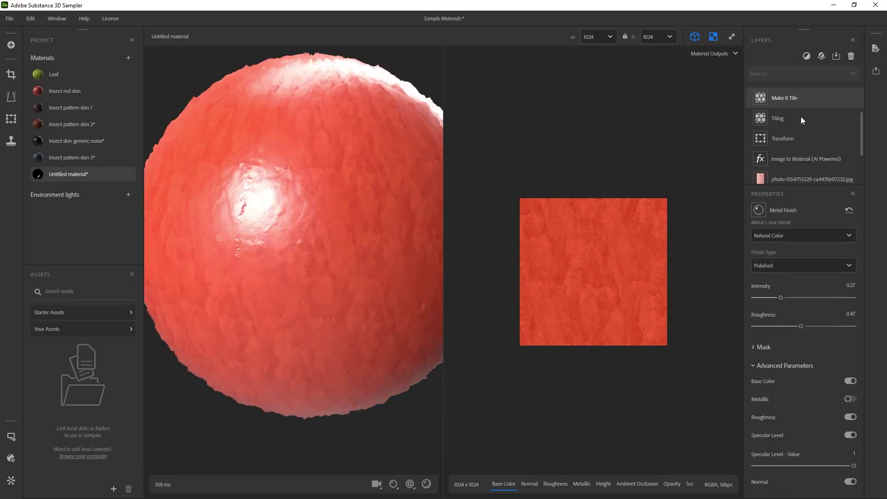
# Try a Tiling layer above Make It Tile and adjust its edge settings.
pyautogui.moveTo(841, 259)
pyautogui.mouseDown()
pyautogui.moveTo(822, 259)
pyautogui.moveTo(839, 252)
pyautogui.mouseUp()
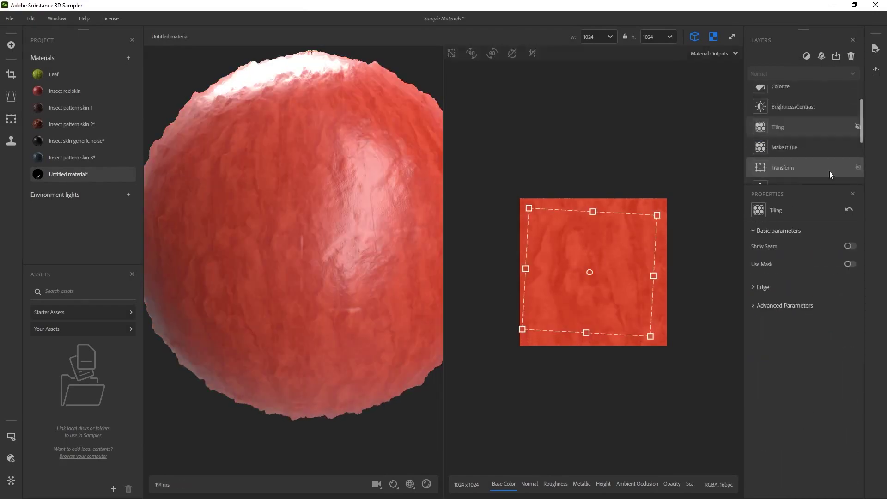
pyautogui.click(763, 287)
pyautogui.moveTo(761, 380); pyautogui.dragTo(789, 379)
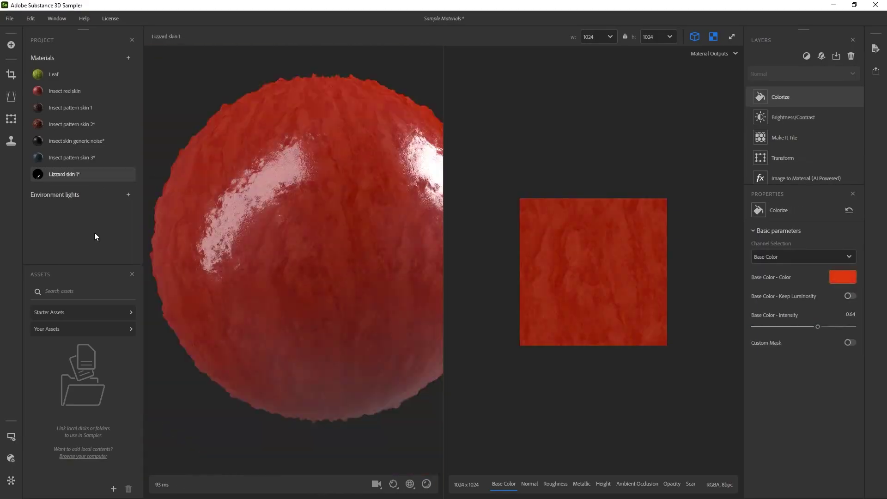
# Shift the Crop frame on the red nut texture and set Image to Material's Geometry Equalizer to about 35.
pyautogui.click(786, 116)
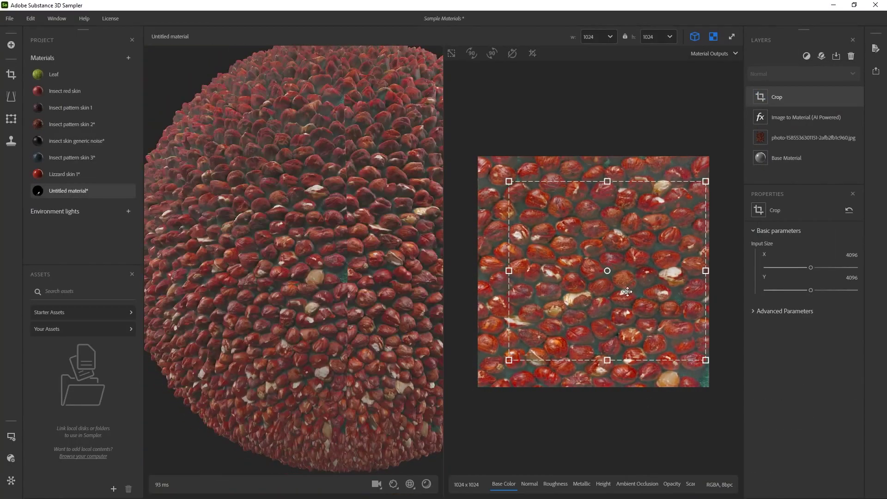
pyautogui.moveTo(628, 291); pyautogui.dragTo(622, 285)
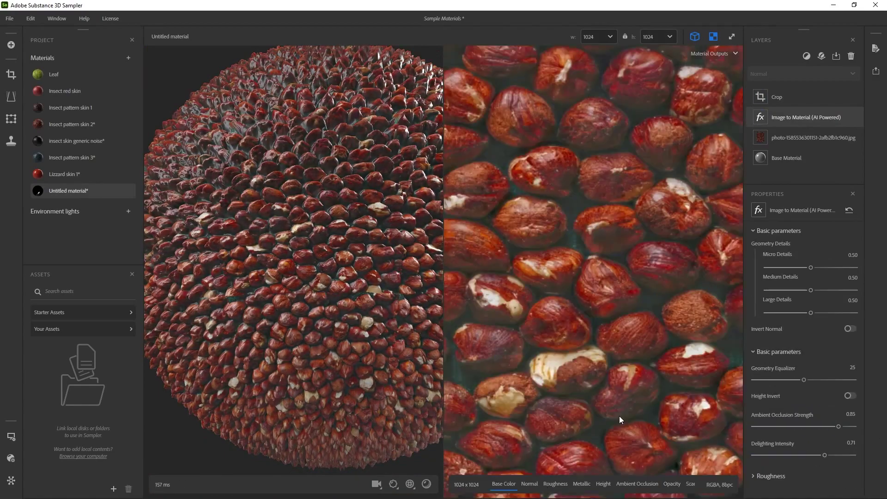
pyautogui.click(826, 379)
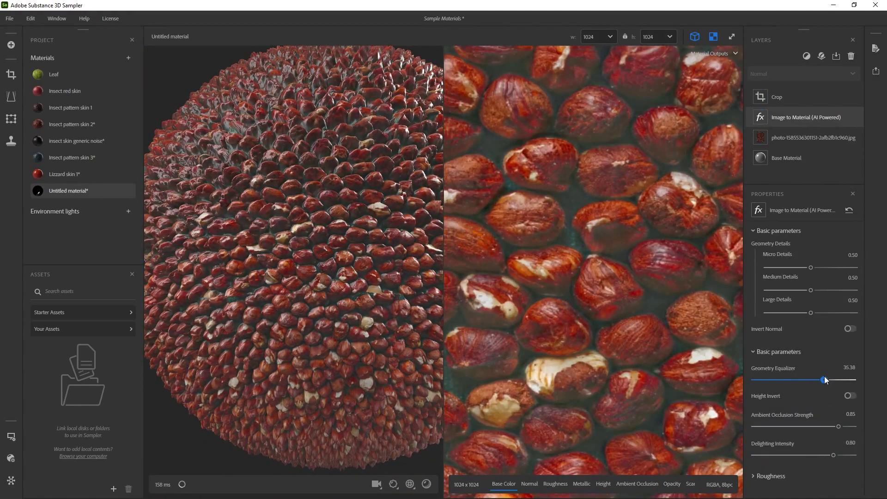
pyautogui.scroll(-2, 642, 280)
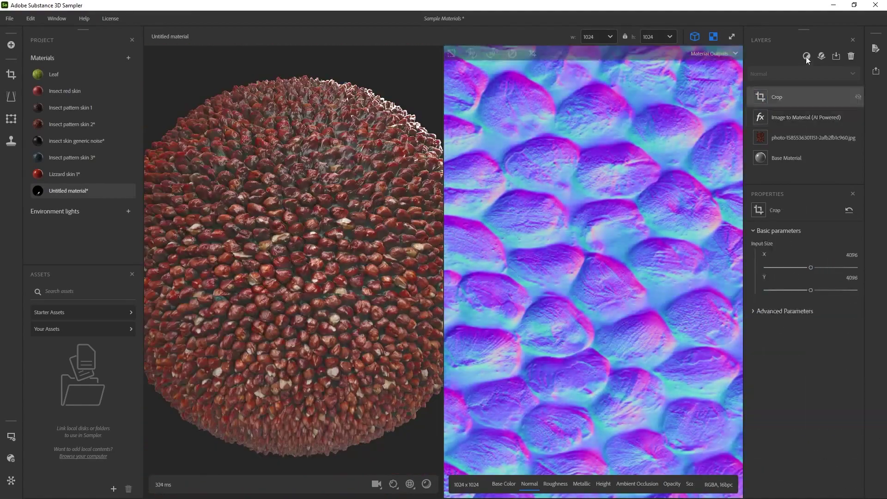
# Add a Tiling filter above the Crop layer and adjust its edge settings and tiling area.
pyautogui.click(807, 56)
pyautogui.scroll(-5, 594, 272)
pyautogui.click(763, 287)
pyautogui.moveTo(481, 159); pyautogui.dragTo(478, 164)
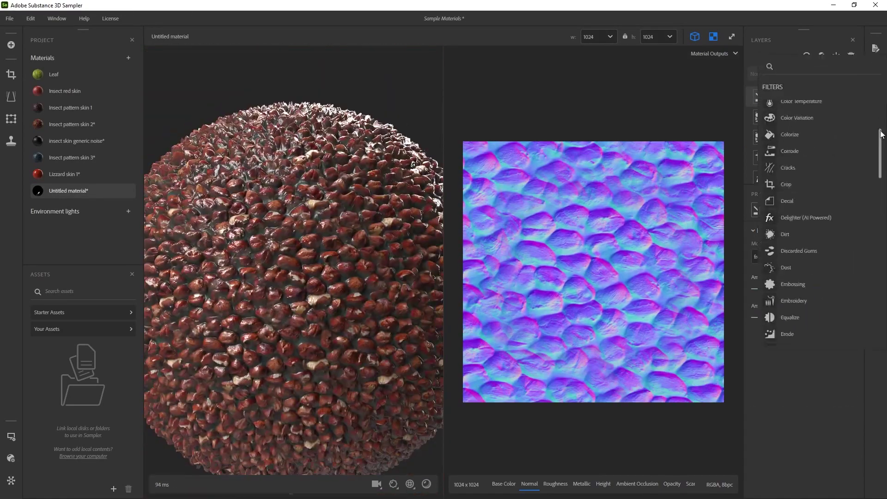
# Add a Surface Relief filter above Vibrance and try another variant of its Fine noise type.
pyautogui.click(503, 484)
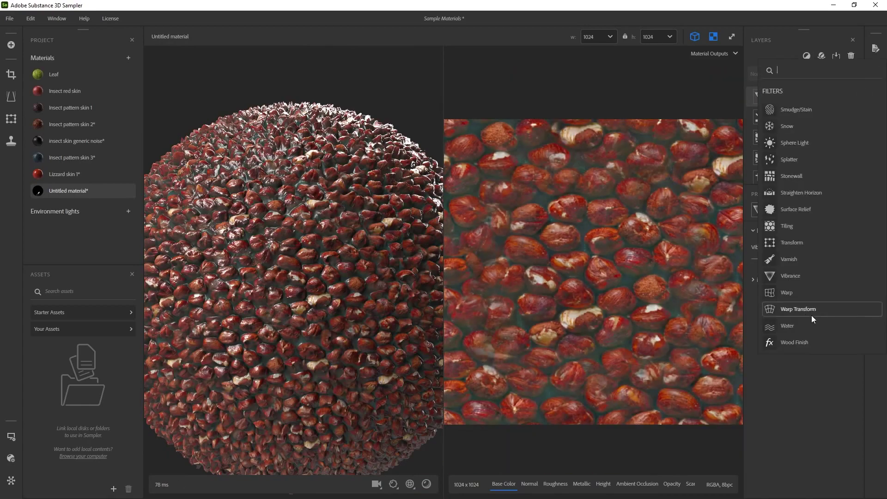
pyautogui.click(811, 315)
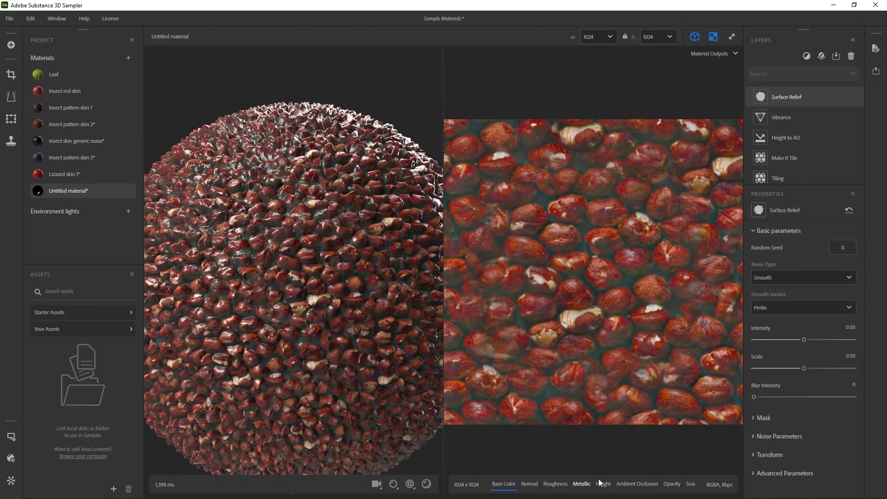
pyautogui.click(530, 484)
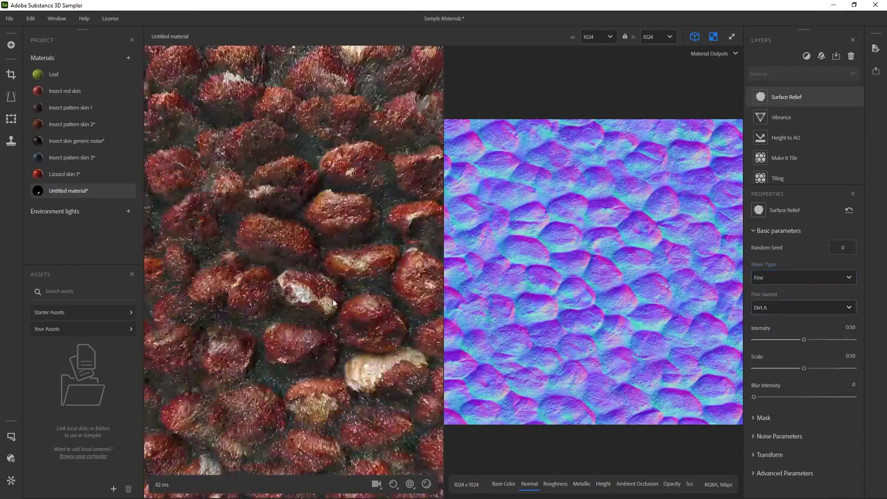
pyautogui.click(804, 307)
pyautogui.click(807, 378)
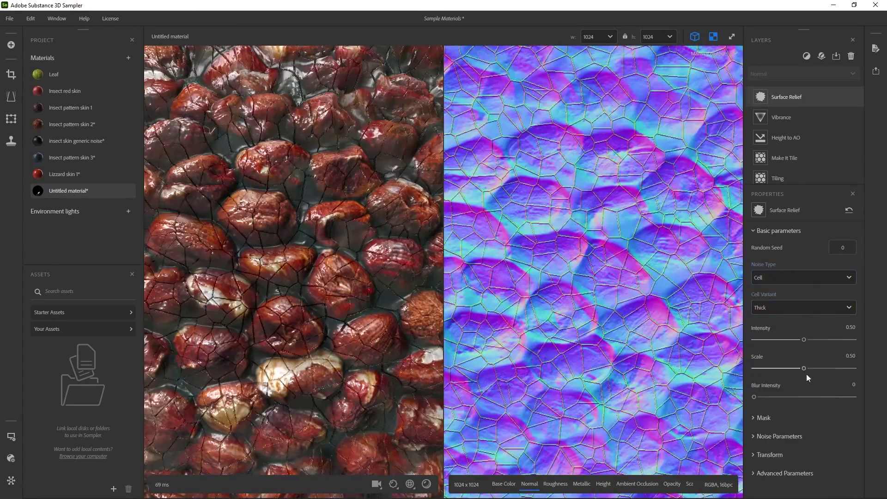
# Set the Surface Relief filter's blur intensity to 0.27 and scale to 0.43, and tune its noise parameters.
pyautogui.moveTo(755, 397); pyautogui.dragTo(781, 397)
pyautogui.click(774, 437)
pyautogui.scroll(-2, 774, 436)
pyautogui.click(783, 488)
pyautogui.scroll(-5, 783, 488)
pyautogui.moveTo(804, 307); pyautogui.dragTo(790, 306)
pyautogui.scroll(5, 795, 284)
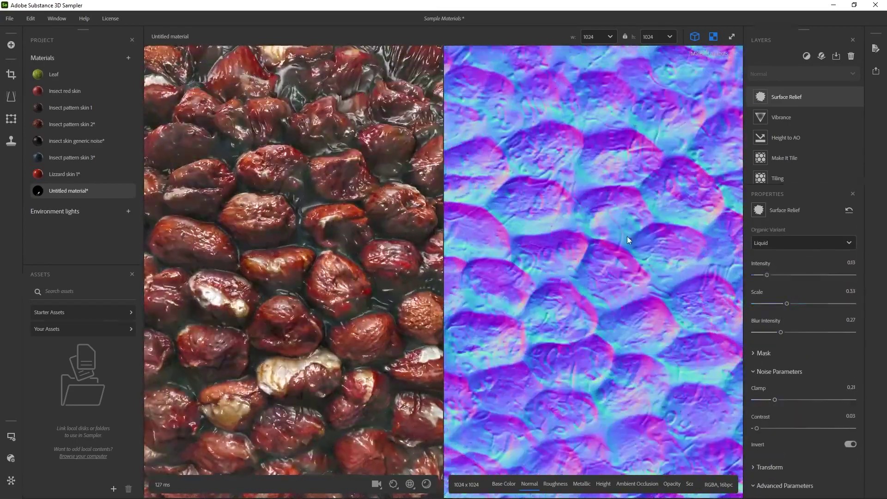
pyautogui.moveTo(787, 368); pyautogui.dragTo(797, 368)
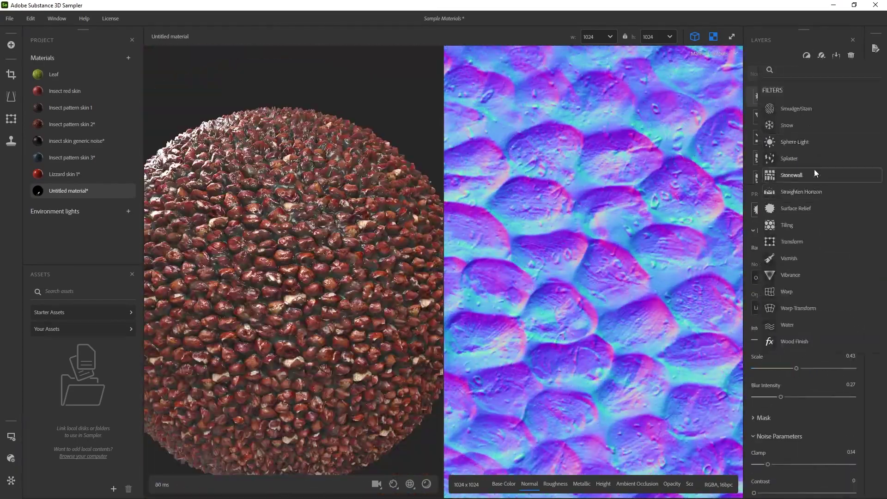
# Add a Snow filter above Surface Relief and set Fresh Snow to 0.40.
pyautogui.click(814, 169)
pyautogui.moveTo(807, 279); pyautogui.dragTo(793, 279)
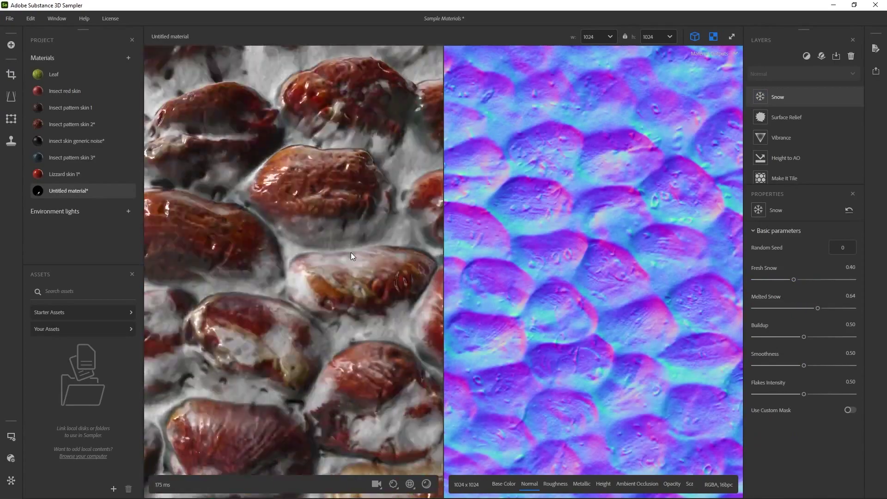
# Add a Sharpen filter above Snow, replace the trial Shape Light filter, and add an Oxidate filter on top.
pyautogui.click(806, 164)
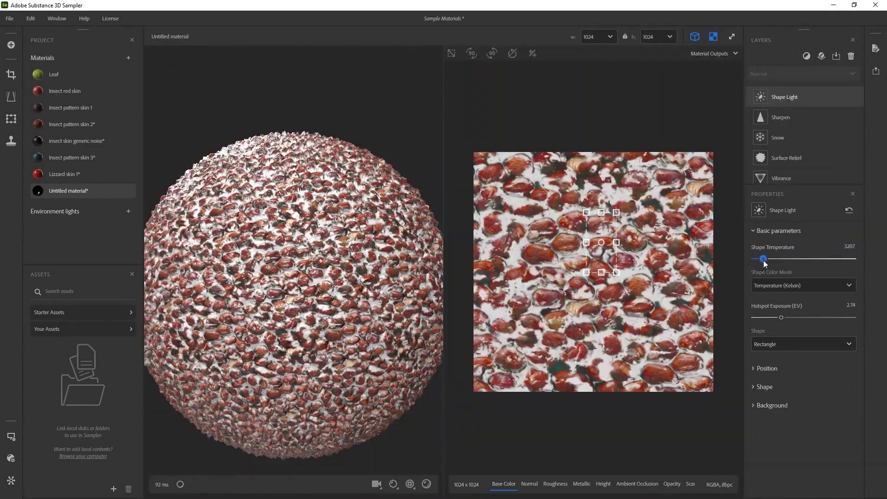
pyautogui.click(822, 56)
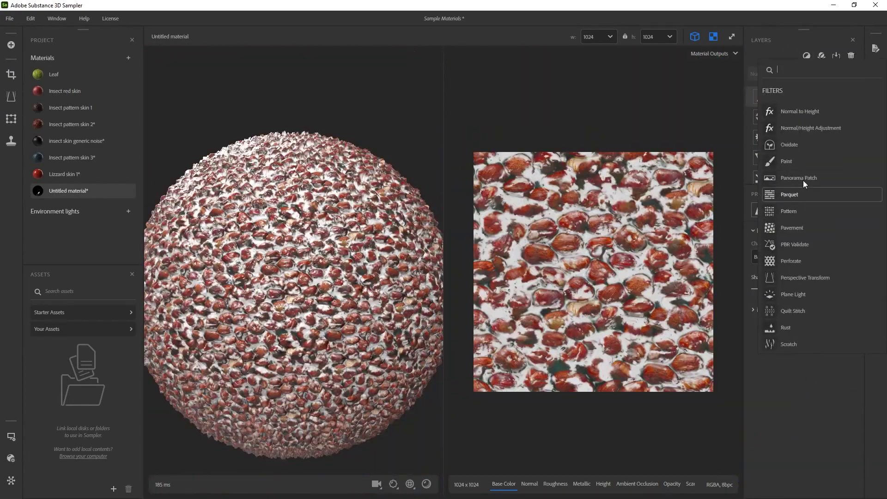
pyautogui.click(790, 144)
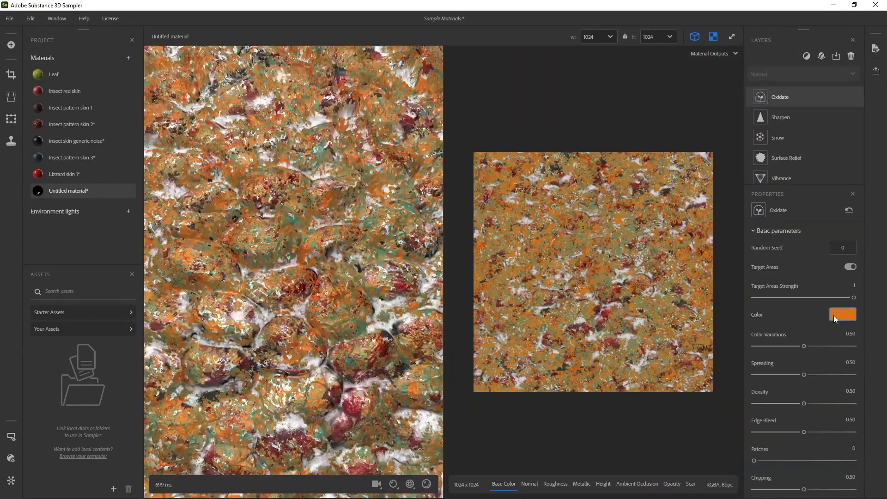
# Set Oxidate to dark brown with target areas strength 0.40, color variations 0.77, spreading 0.53, density 0.25, patches 0.26 and chipping 0.90.
pyautogui.click(842, 312)
pyautogui.moveTo(804, 487); pyautogui.dragTo(844, 488)
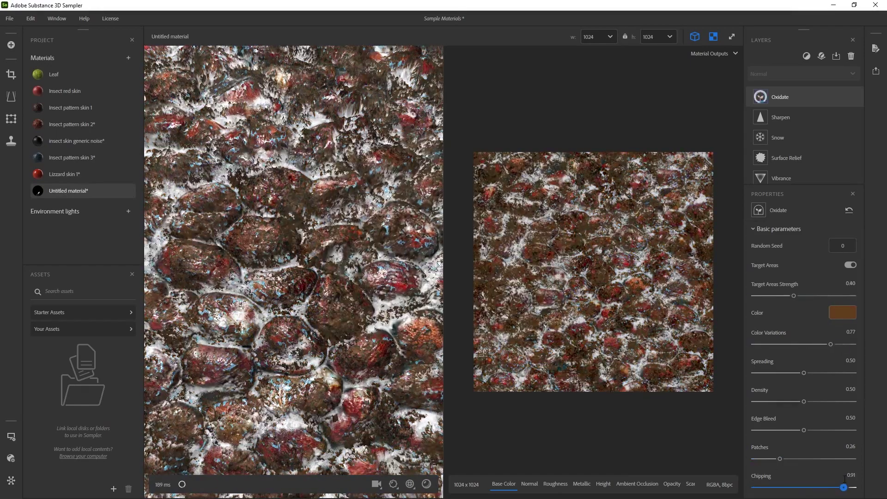
pyautogui.moveTo(804, 373); pyautogui.dragTo(816, 370)
pyautogui.moveTo(804, 401); pyautogui.dragTo(779, 402)
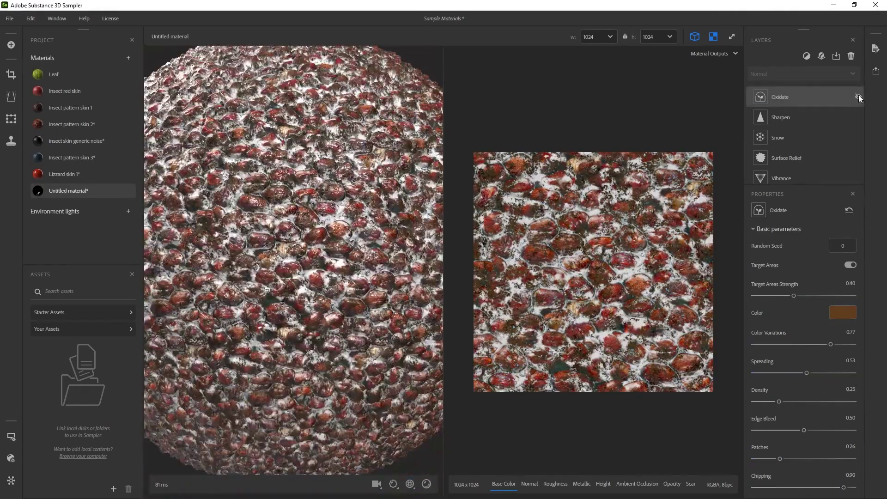
# Add a Hue/Saturation filter above Oxidate with hue 0.11 and saturation -0.03, leaving Colorize off.
pyautogui.click(821, 55)
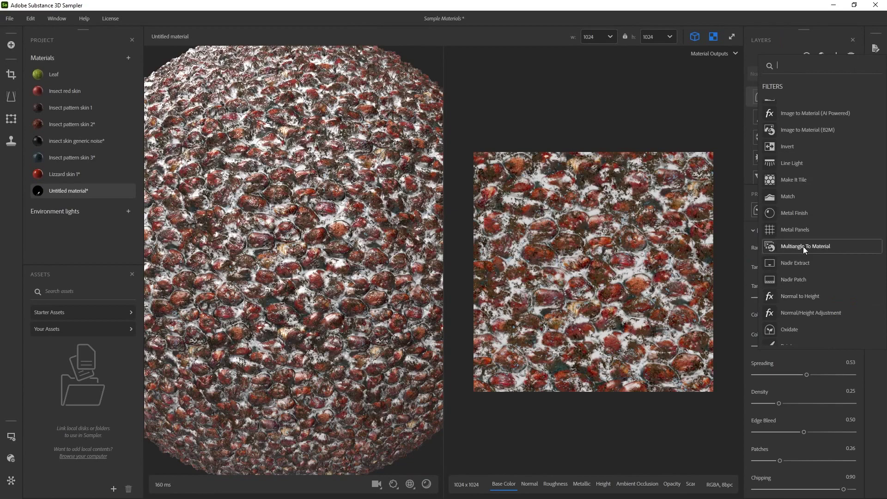
pyautogui.scroll(3, 805, 222)
pyautogui.click(800, 156)
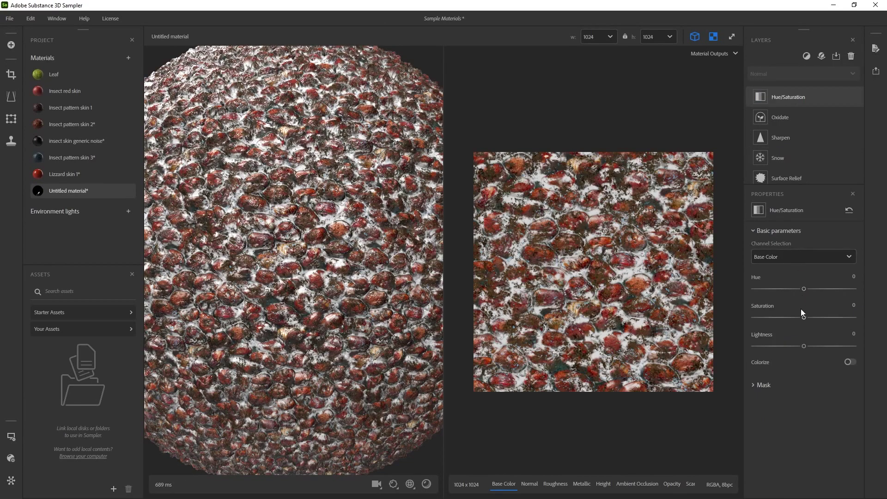
pyautogui.moveTo(804, 317)
pyautogui.mouseDown()
pyautogui.moveTo(875, 318)
pyautogui.moveTo(802, 317)
pyautogui.mouseUp()
pyautogui.moveTo(804, 289)
pyautogui.mouseDown()
pyautogui.moveTo(791, 288)
pyautogui.moveTo(810, 291)
pyautogui.mouseUp()
pyautogui.click(851, 362)
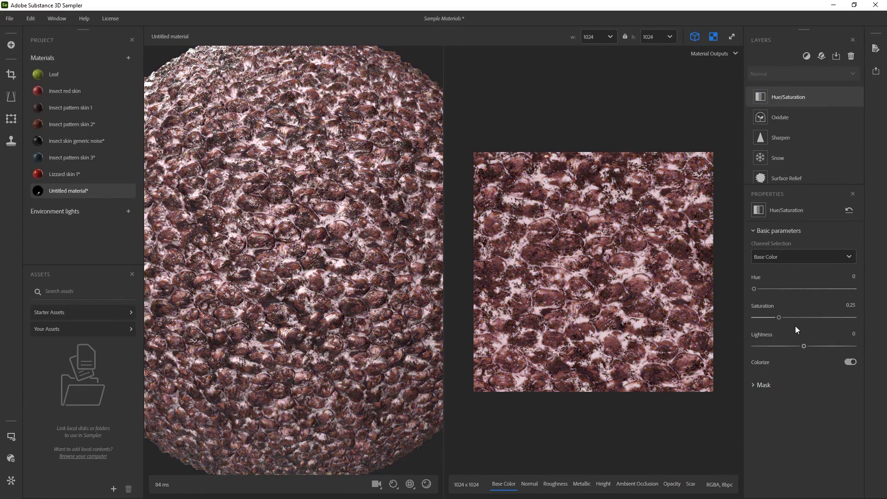
pyautogui.hotkey('ctrl', 'z')
# Hide the Snow layer and give the Oxidate filter random seed 20128 and a darker reddish-brown color.
pyautogui.click(858, 158)
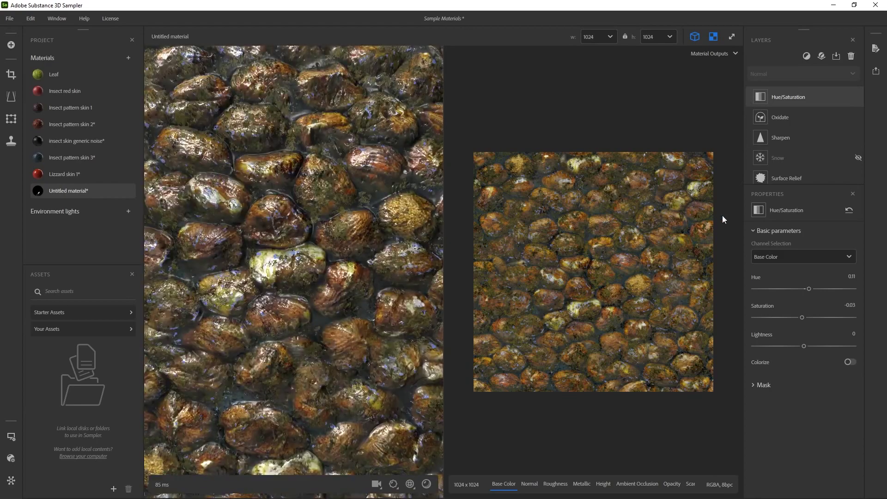
pyautogui.click(852, 118)
pyautogui.click(843, 314)
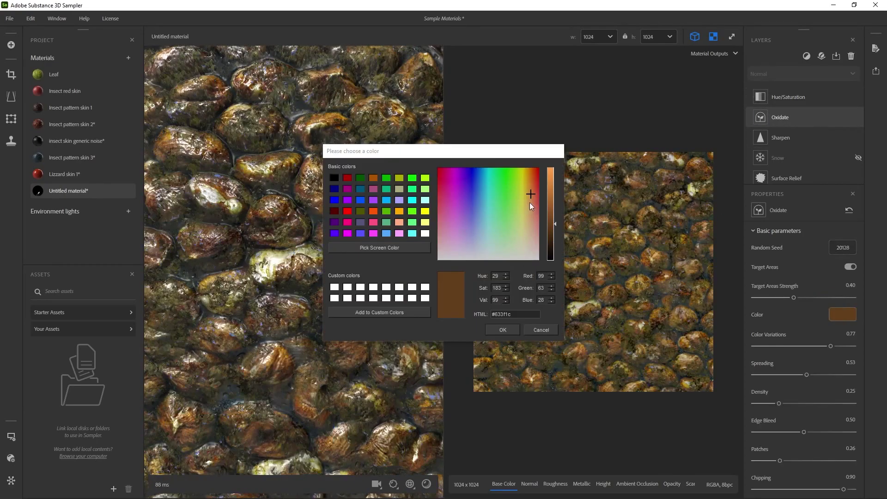
pyautogui.click(551, 226)
pyautogui.click(503, 330)
pyautogui.scroll(-10, 339, 285)
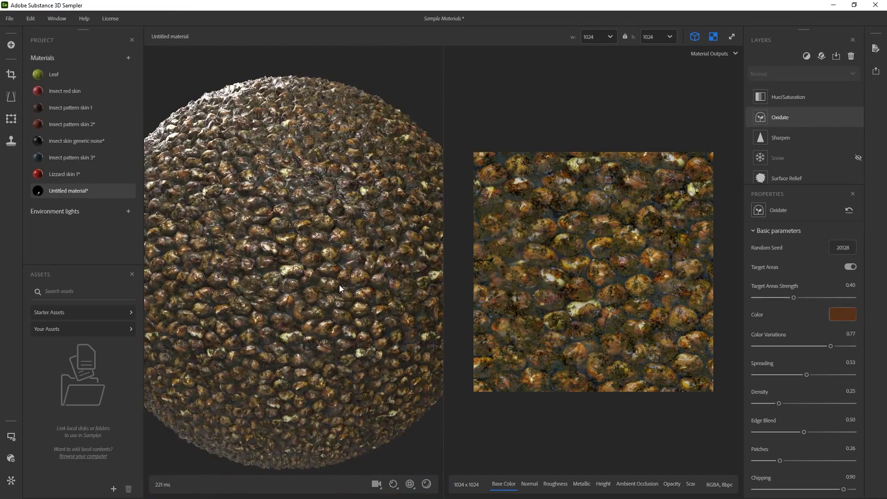
# Set the Hue/Saturation lightness to -0.03 and rename the material as Insect skin pattern 4.
pyautogui.click(789, 96)
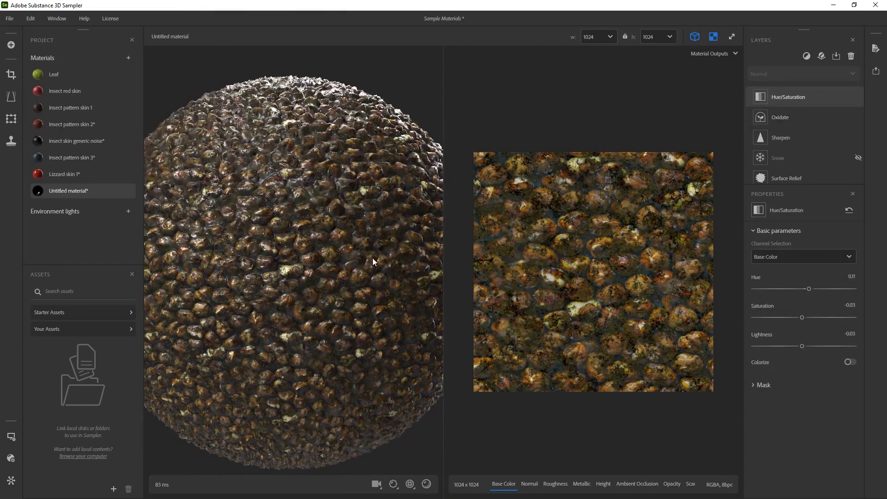
pyautogui.rightClick(69, 190)
pyautogui.click(102, 244)
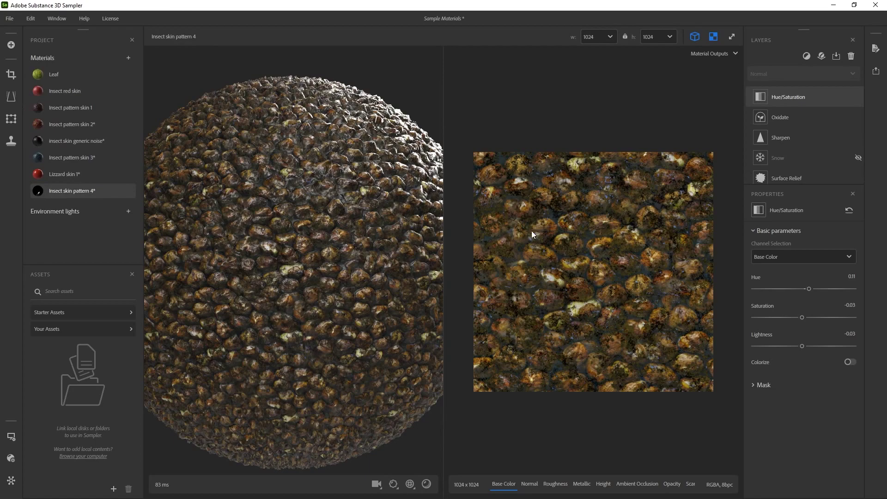
# Create a new material from the green leaf photo using Image to Material (AI Powered).
pyautogui.click(147, 76)
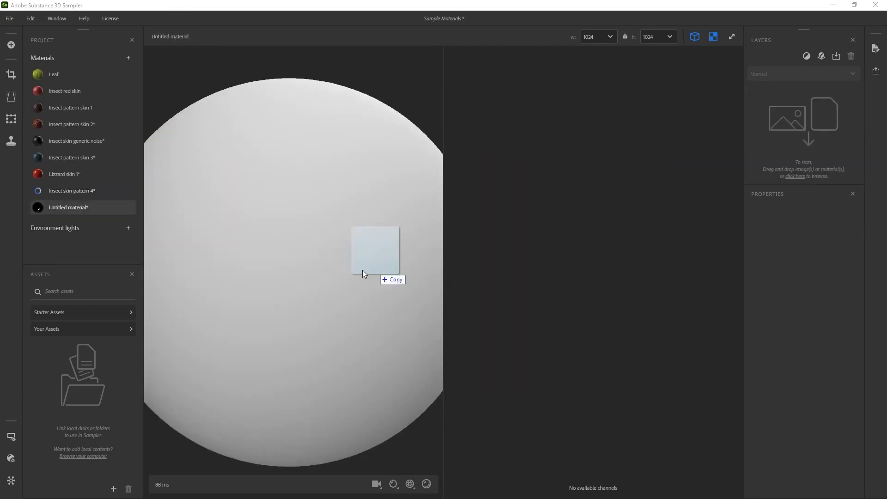
pyautogui.moveTo(362, 270); pyautogui.dragTo(362, 270)
pyautogui.click(410, 484)
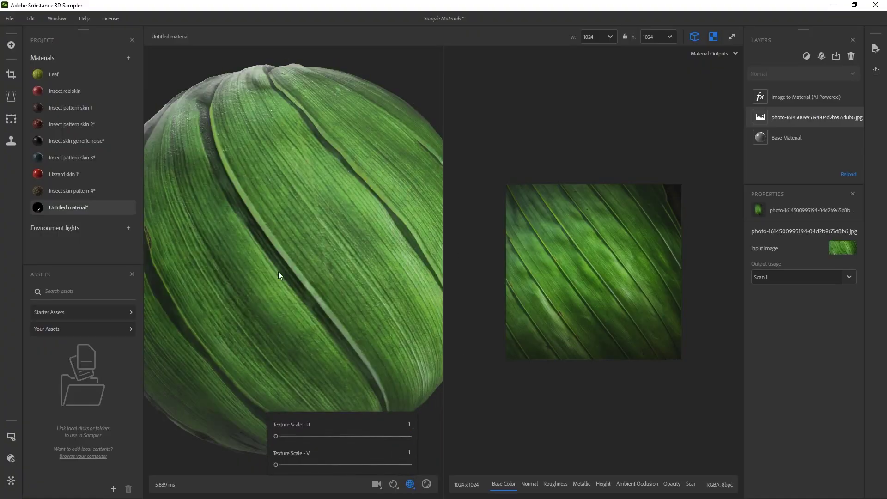
pyautogui.scroll(-2, 279, 272)
pyautogui.moveTo(278, 271); pyautogui.dragTo(303, 230)
pyautogui.scroll(3, 303, 230)
# Set the Image to Material delighting intensity to 0.63, turn off Height Invert, and set the geometry equalizer to 46.46.
pyautogui.click(803, 98)
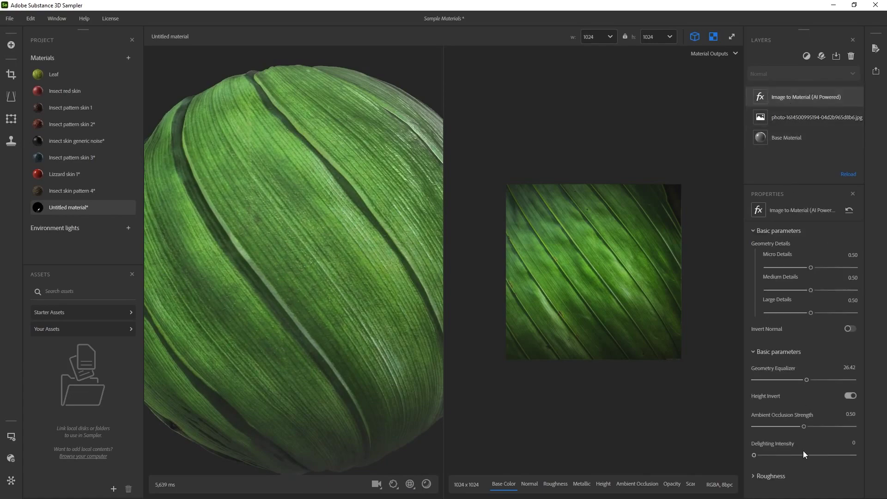
pyautogui.moveTo(805, 455)
pyautogui.mouseDown()
pyautogui.moveTo(848, 455)
pyautogui.moveTo(797, 459)
pyautogui.moveTo(816, 455)
pyautogui.mouseUp()
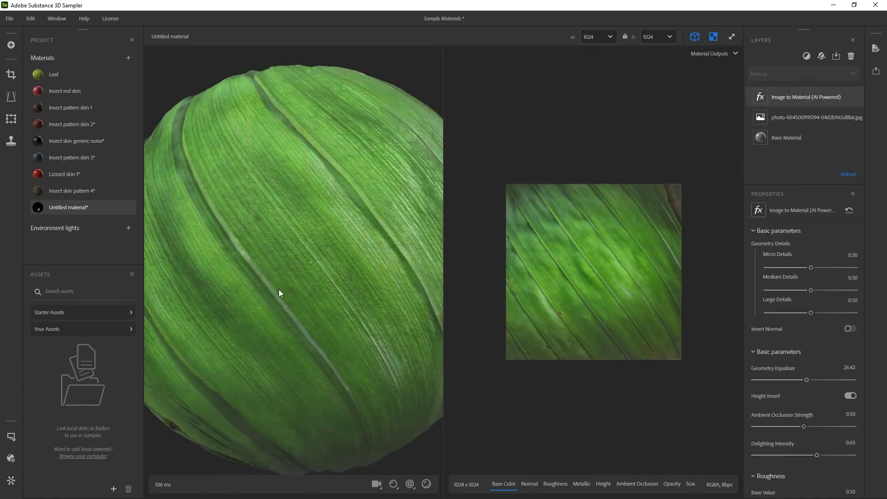
pyautogui.scroll(5, 291, 239)
pyautogui.scroll(-5, 345, 266)
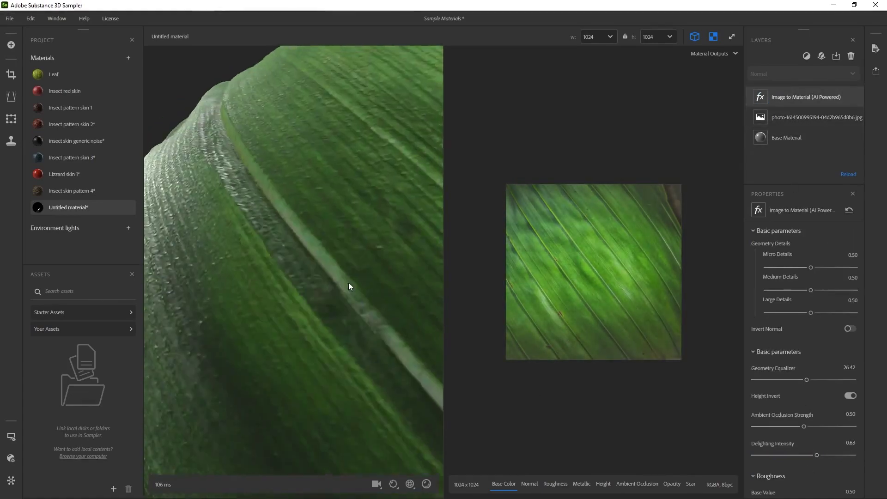
pyautogui.click(850, 396)
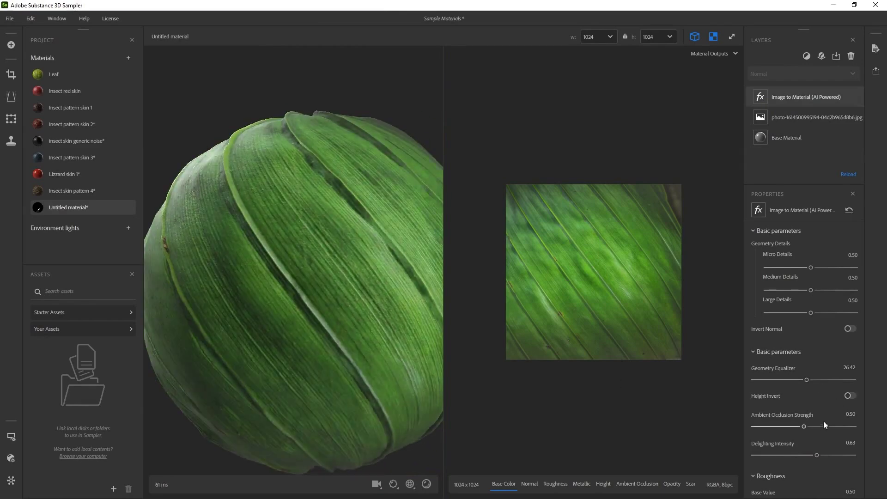
pyautogui.moveTo(807, 379); pyautogui.dragTo(846, 379)
pyautogui.moveTo(323, 260); pyautogui.dragTo(298, 277)
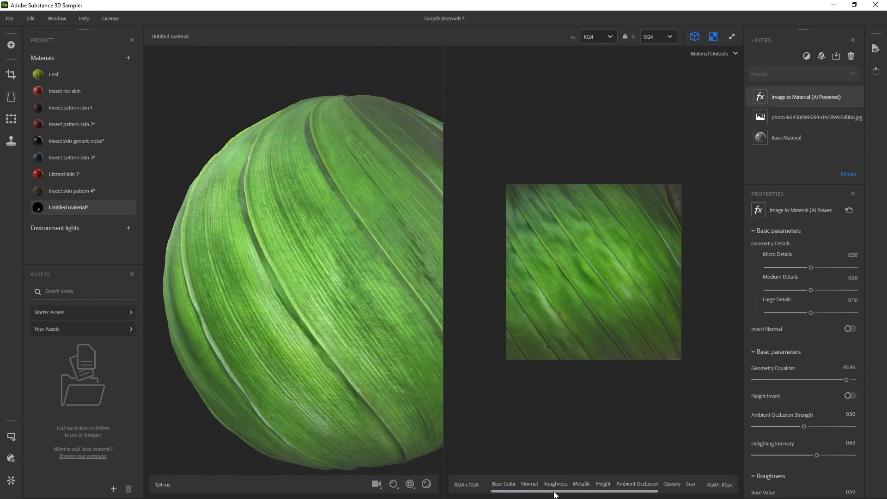
# Show the normal map and set micro details to 0.78, medium details to 0.76 and large details to 0.73.
pyautogui.click(529, 484)
pyautogui.scroll(5, 586, 303)
pyautogui.scroll(-4, 586, 304)
pyautogui.click(556, 485)
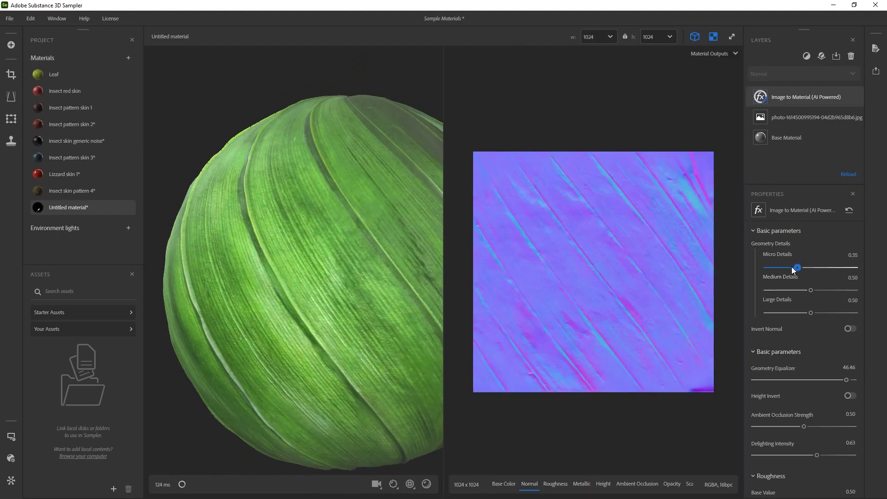
pyautogui.moveTo(811, 290); pyautogui.dragTo(839, 291)
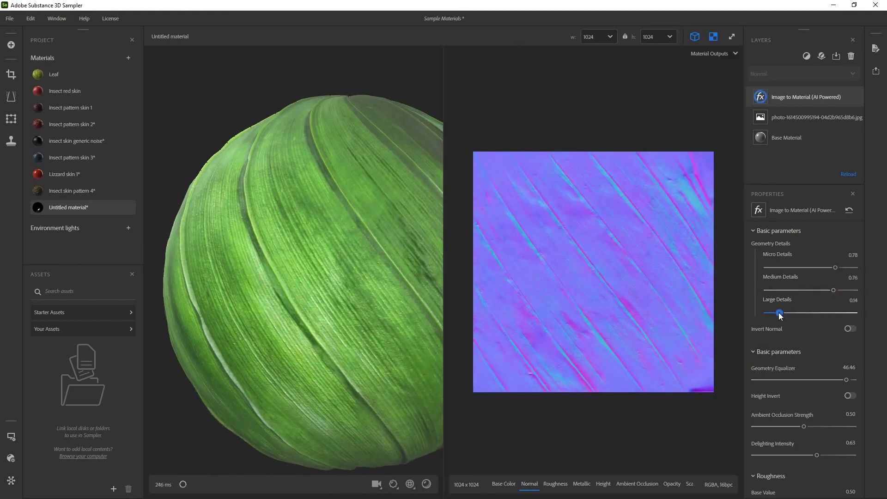
pyautogui.moveTo(780, 313); pyautogui.dragTo(830, 313)
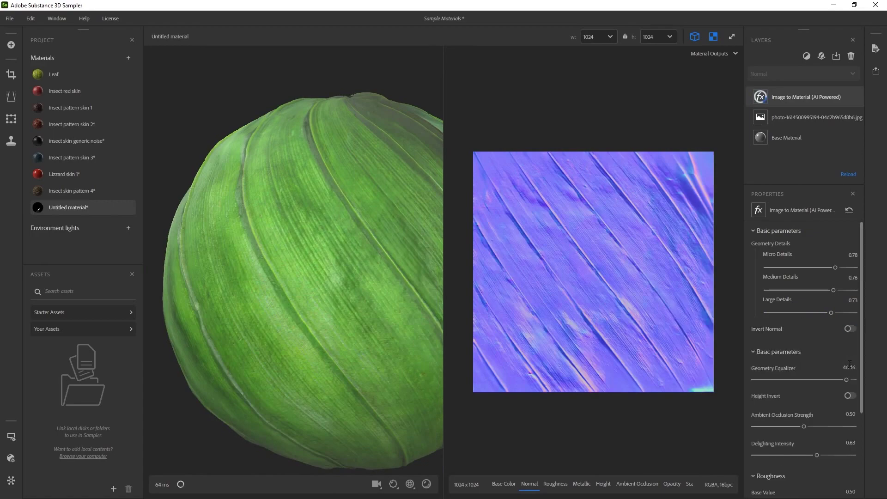
pyautogui.keyDown('shift'); pyautogui.moveTo(310, 253); pyautogui.dragTo(416, 247, button='right'); pyautogui.keyUp('shift')
pyautogui.scroll(5, 614, 235)
pyautogui.moveTo(323, 273)
pyautogui.mouseDown()
pyautogui.moveTo(259, 282)
pyautogui.moveTo(332, 263)
pyautogui.mouseUp()
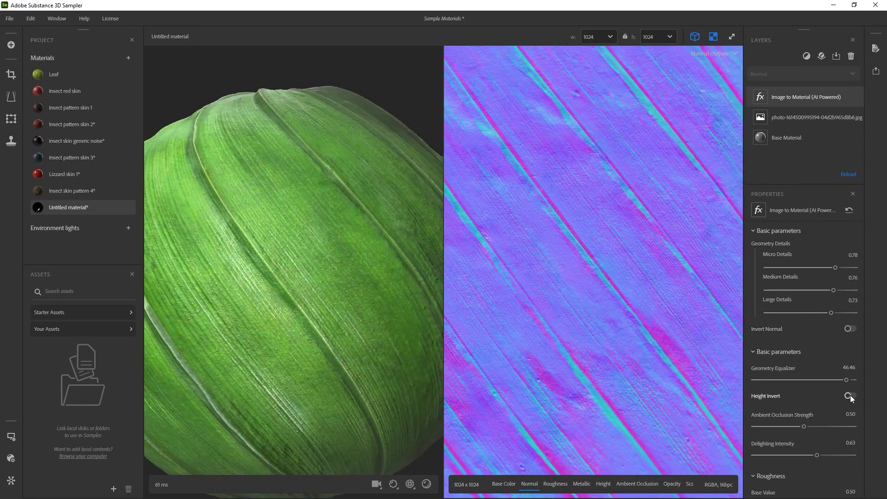
# Set ambient occlusion strength to 1 and delighting intensity to 0.80, keep Invert Normal off, and check the leaf under rotated lighting.
pyautogui.click(848, 426)
pyautogui.moveTo(812, 456); pyautogui.dragTo(835, 455)
pyautogui.click(850, 328)
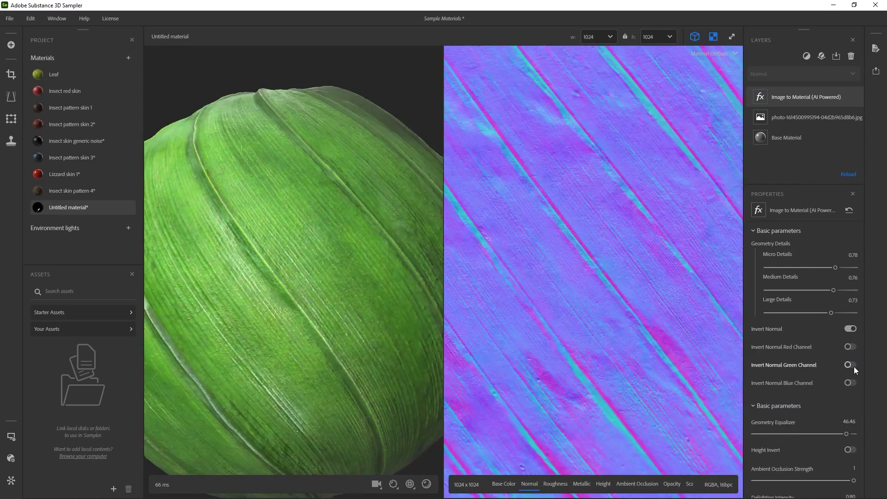
pyautogui.click(851, 328)
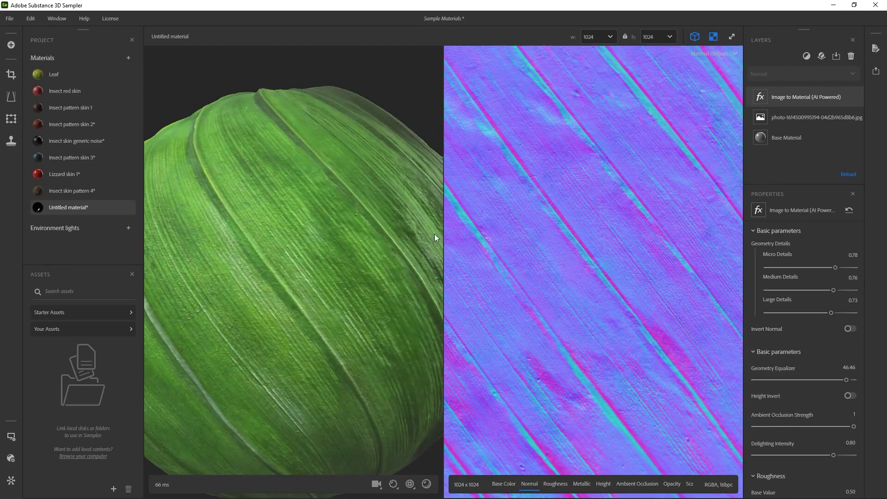
pyautogui.moveTo(435, 234); pyautogui.dragTo(397, 319)
pyautogui.keyDown('shift'); pyautogui.moveTo(398, 319); pyautogui.dragTo(398, 235, button='right'); pyautogui.keyUp('shift')
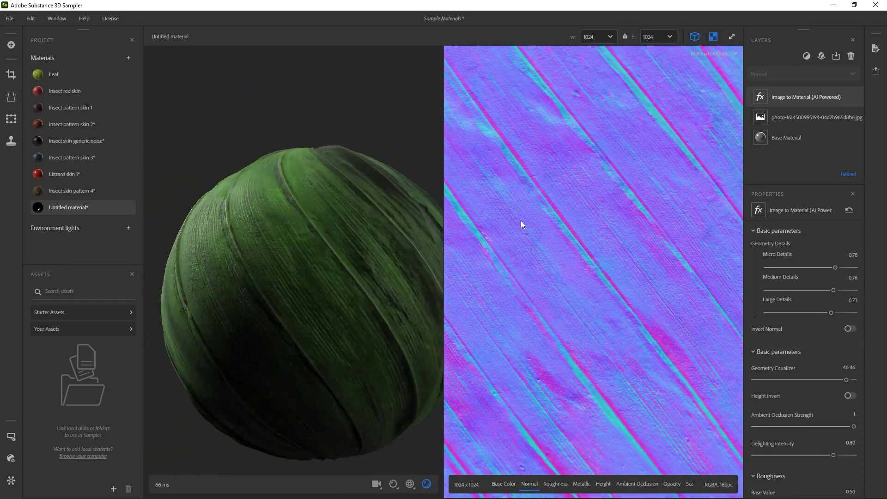
pyautogui.moveTo(416, 236); pyautogui.dragTo(432, 350)
pyautogui.moveTo(427, 238); pyautogui.dragTo(154, 161)
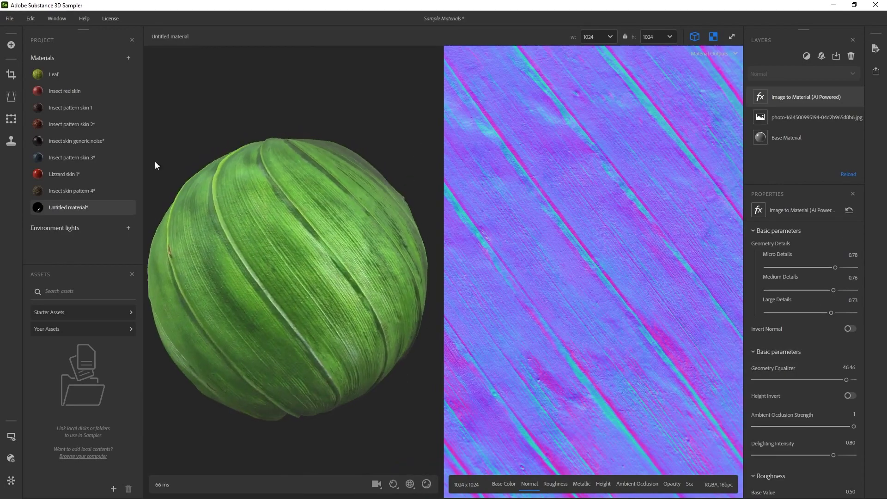
# Rename the new leaf material as leaf 2.
pyautogui.rightClick(70, 207)
pyautogui.click(98, 263)
pyautogui.write('leaf 2')
pyautogui.press('Return')
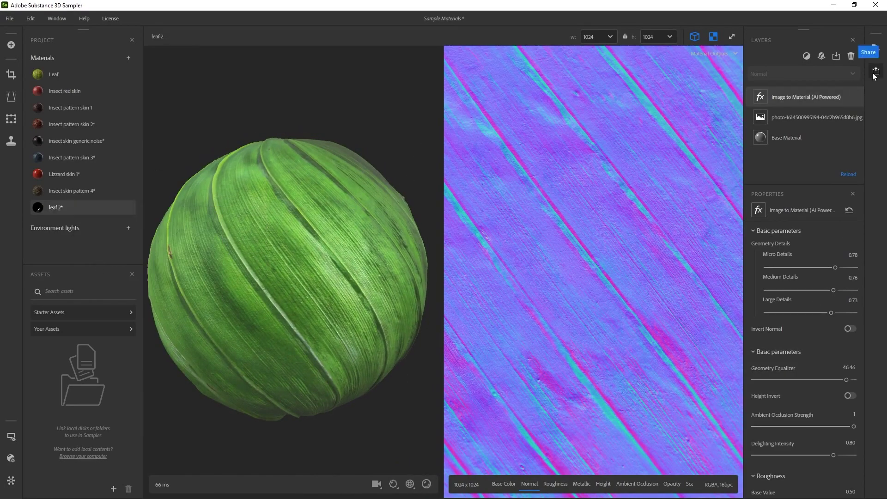
# Export the Insect red skin material.
pyautogui.click(65, 90)
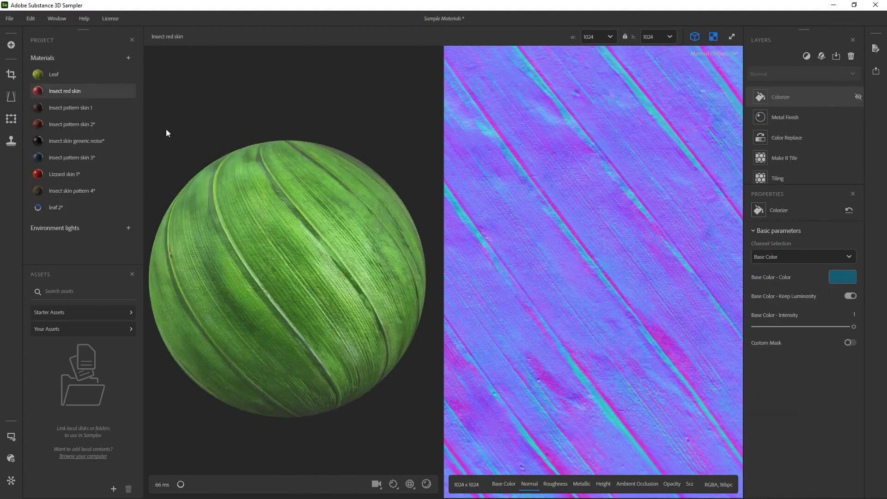
pyautogui.click(876, 70)
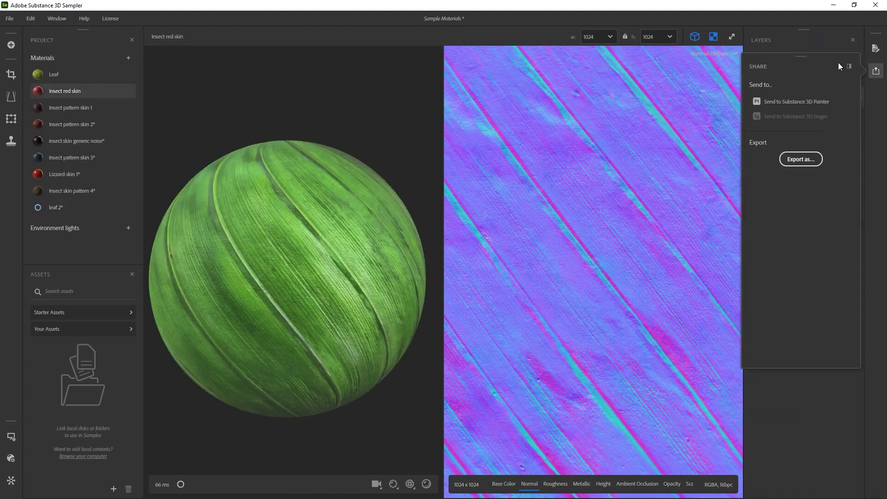
pyautogui.click(800, 159)
pyautogui.click(587, 372)
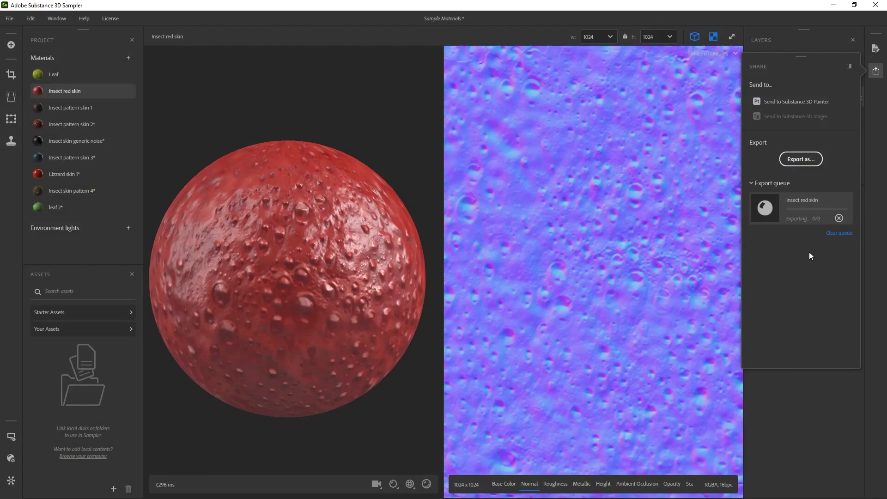
# Export Insect pattern skin 1, and export Insect pattern skin 2 as an .sbsar file at 2048 resolution to the MATERIALS folder.
pyautogui.click(72, 108)
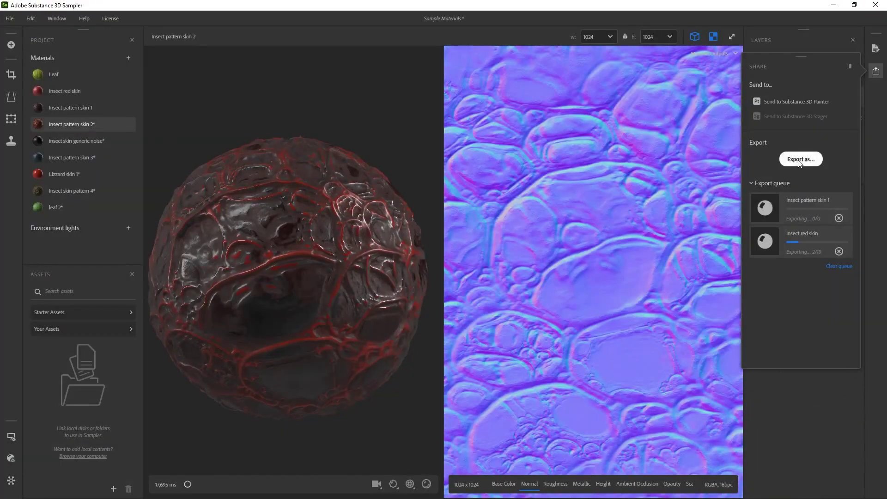
pyautogui.click(800, 162)
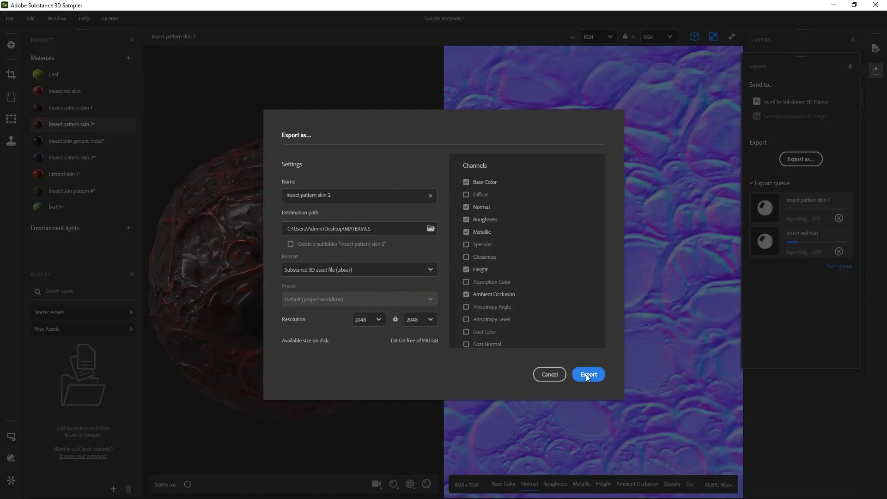
pyautogui.click(587, 373)
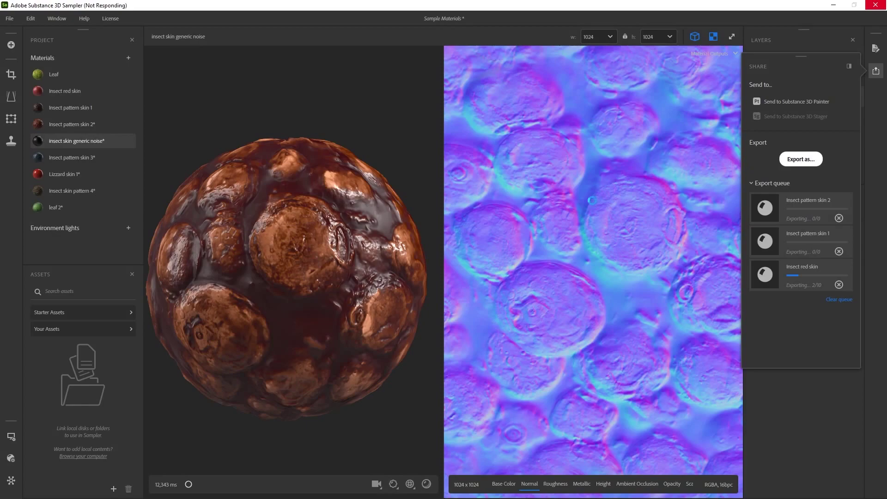